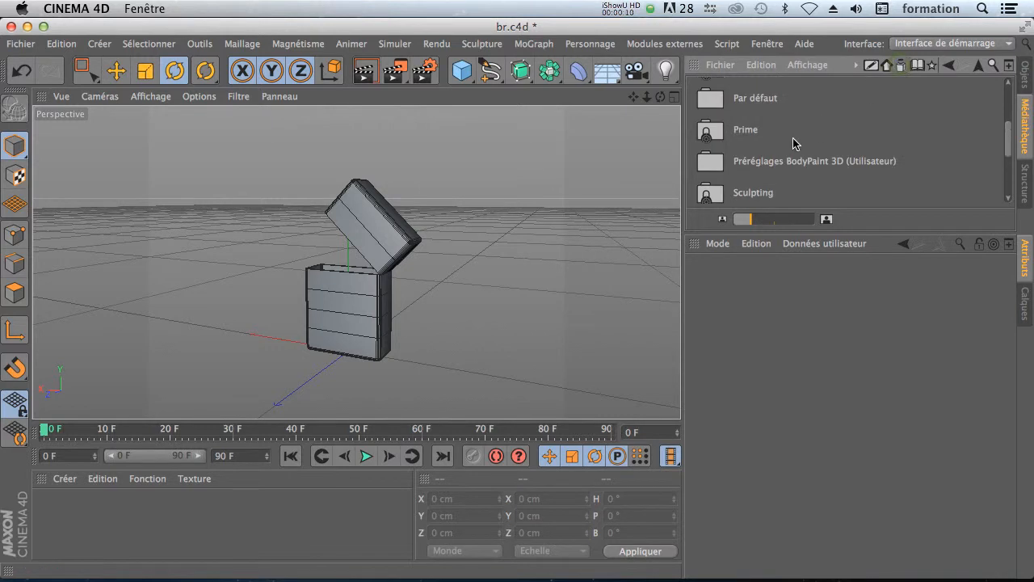
- Add the Metal 006 material from the library's Basic materials folder to the scene's materials
{"action": "double_click", "coordinate": [794, 139]}
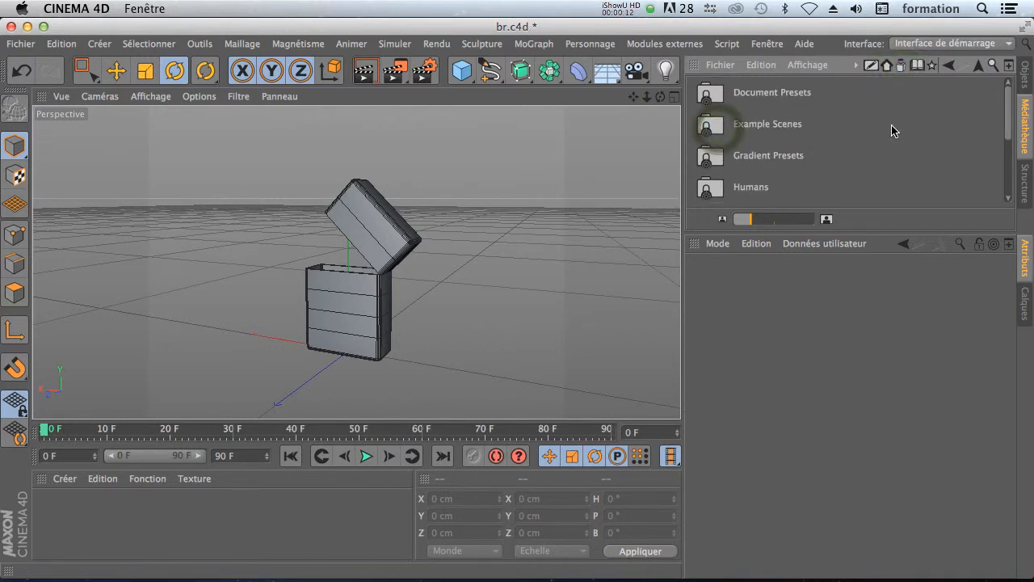
{"action": "scroll", "coordinate": [880, 125], "scroll_direction": "down", "scroll_amount": 4}
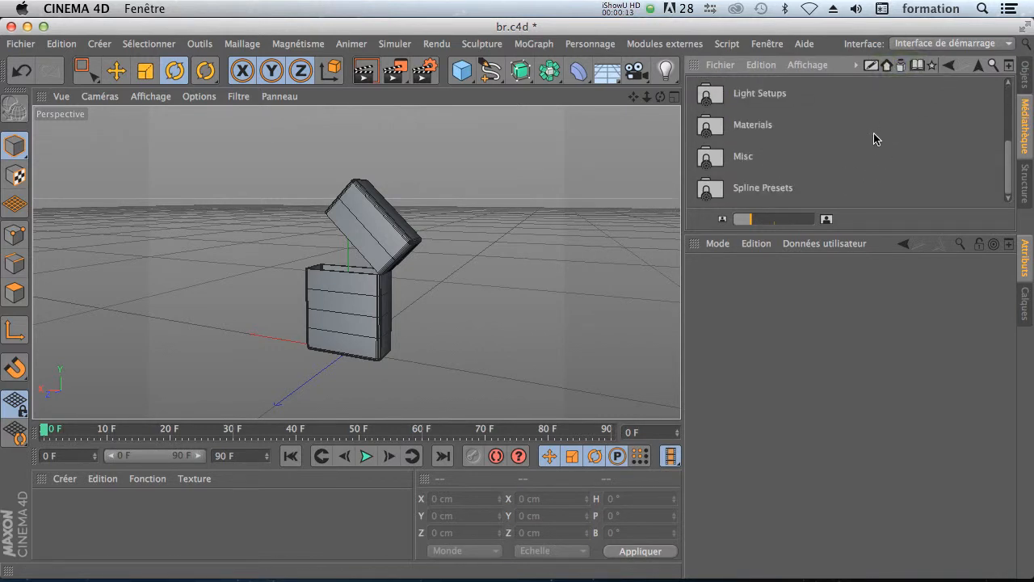
{"action": "scroll", "coordinate": [791, 150], "scroll_direction": "up", "scroll_amount": 1}
{"action": "scroll", "coordinate": [793, 150], "scroll_direction": "up", "scroll_amount": 4}
{"action": "scroll", "coordinate": [789, 151], "scroll_direction": "down", "scroll_amount": 3}
{"action": "double_click", "coordinate": [762, 172]}
{"action": "double_click", "coordinate": [761, 169]}
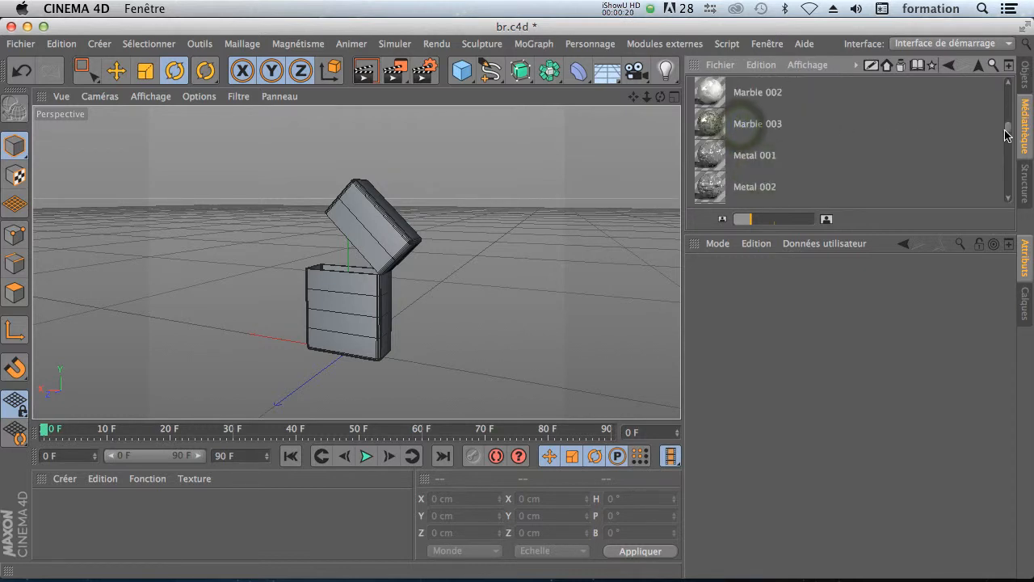
{"action": "left_click_drag", "start_coordinate": [1008, 127], "coordinate": [1008, 139]}
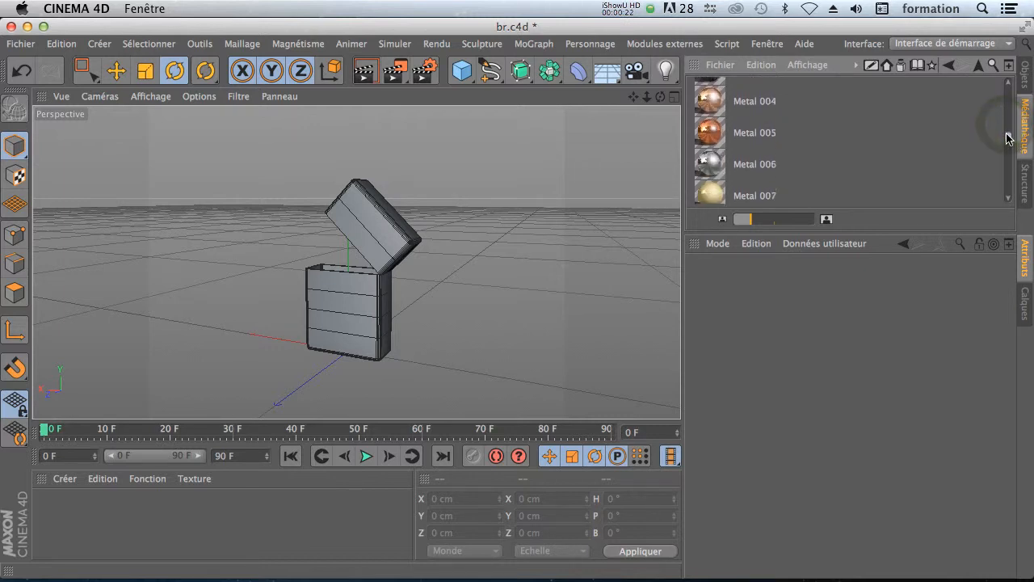
{"action": "left_click_drag", "start_coordinate": [715, 154], "coordinate": [143, 529]}
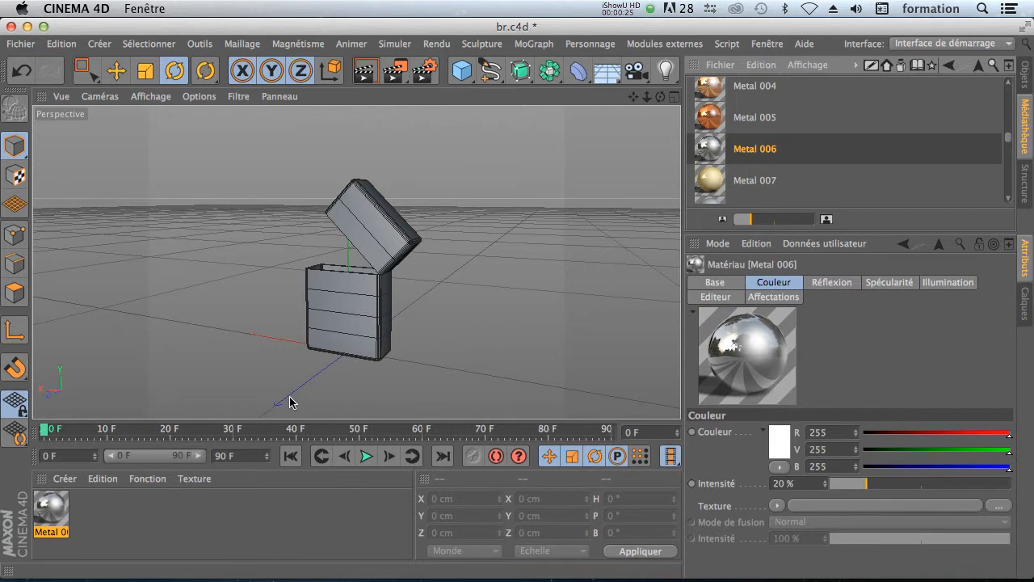
- Apply the Metal 006 material to the haut object and render the view to preview it
{"action": "left_click", "coordinate": [1026, 86]}
{"action": "left_click", "coordinate": [158, 548]}
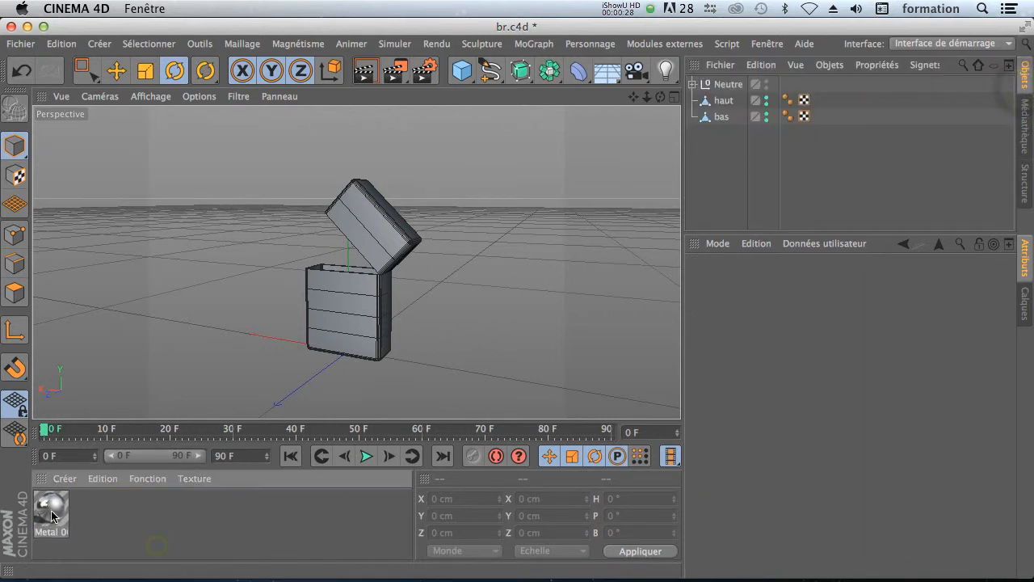
{"action": "left_click_drag", "start_coordinate": [51, 518], "coordinate": [730, 103]}
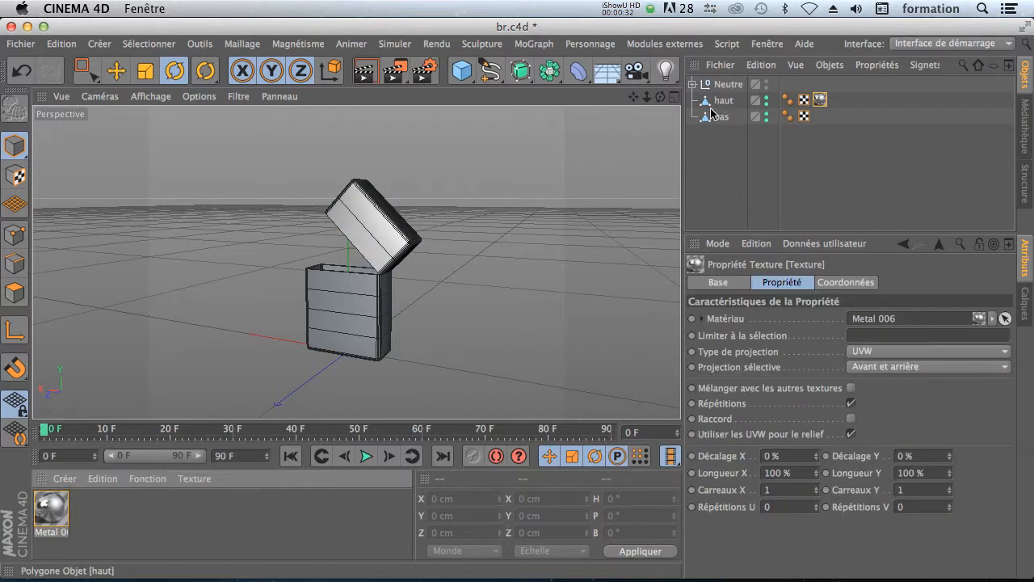
{"action": "left_click", "coordinate": [364, 71]}
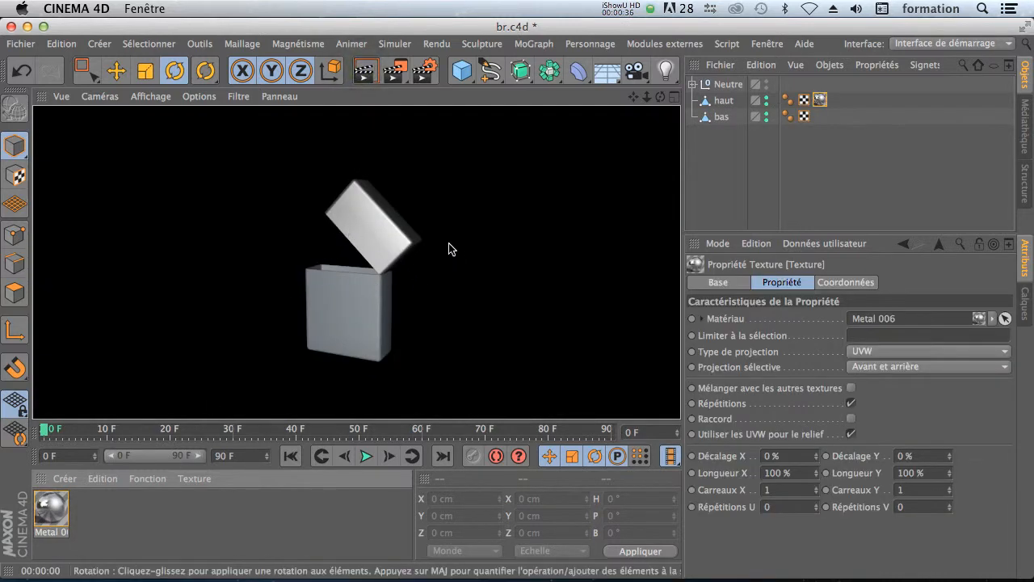
{"action": "left_click", "coordinate": [242, 519]}
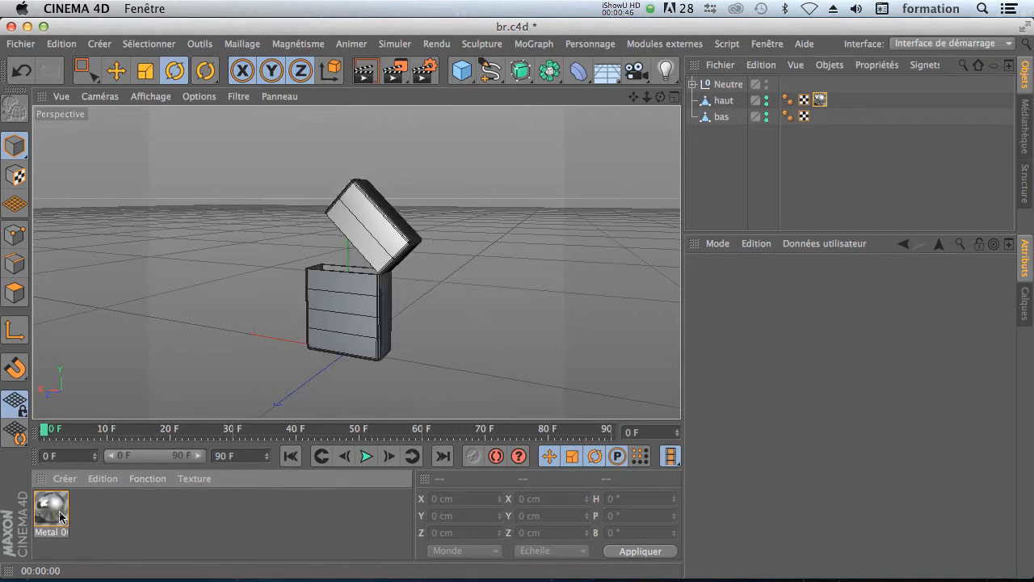
- Duplicate the Metal 006 material and rename the original haut and the copy bas
{"action": "left_click_drag", "start_coordinate": [62, 514], "coordinate": [82, 517]}
{"action": "double_click", "coordinate": [49, 532]}
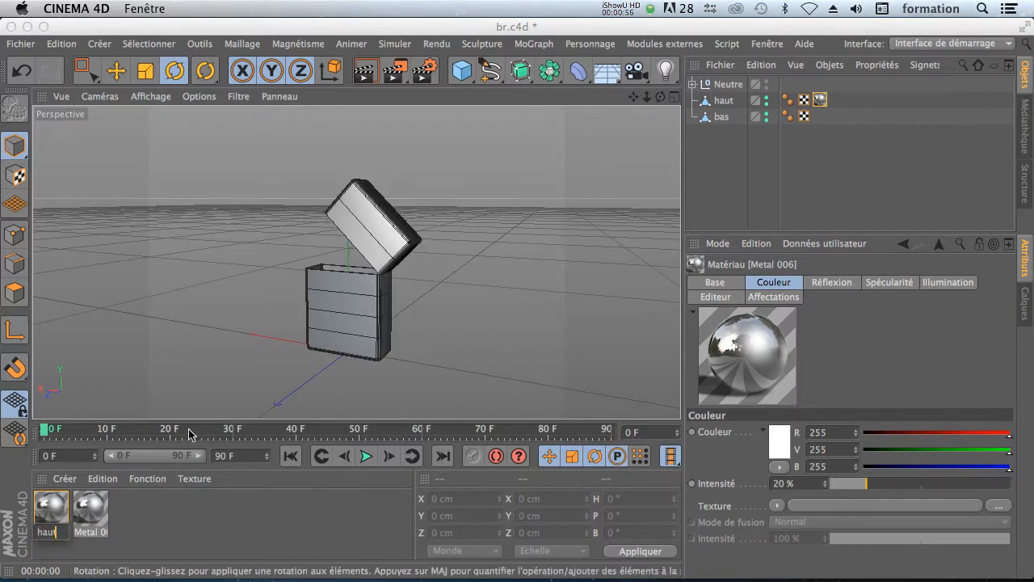
{"action": "left_click", "coordinate": [139, 534]}
{"action": "left_click", "coordinate": [93, 530]}
{"action": "double_click", "coordinate": [92, 532]}
{"action": "type", "text": "bas"}
{"action": "key", "text": "Return"}
{"action": "left_click", "coordinate": [139, 523]}
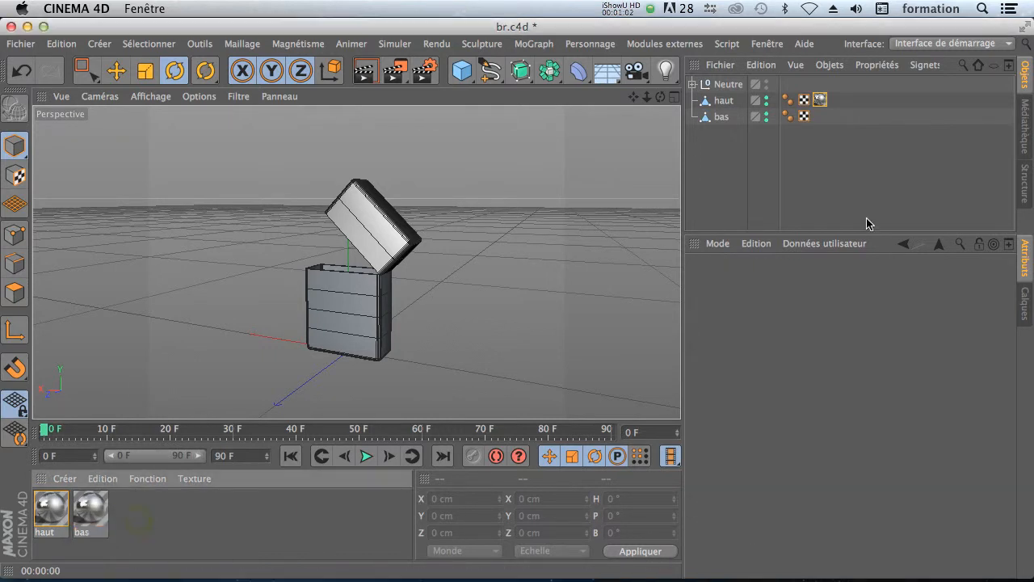
- Apply the bas material to the bas object and render the view to preview both metal parts
{"action": "left_click", "coordinate": [727, 121]}
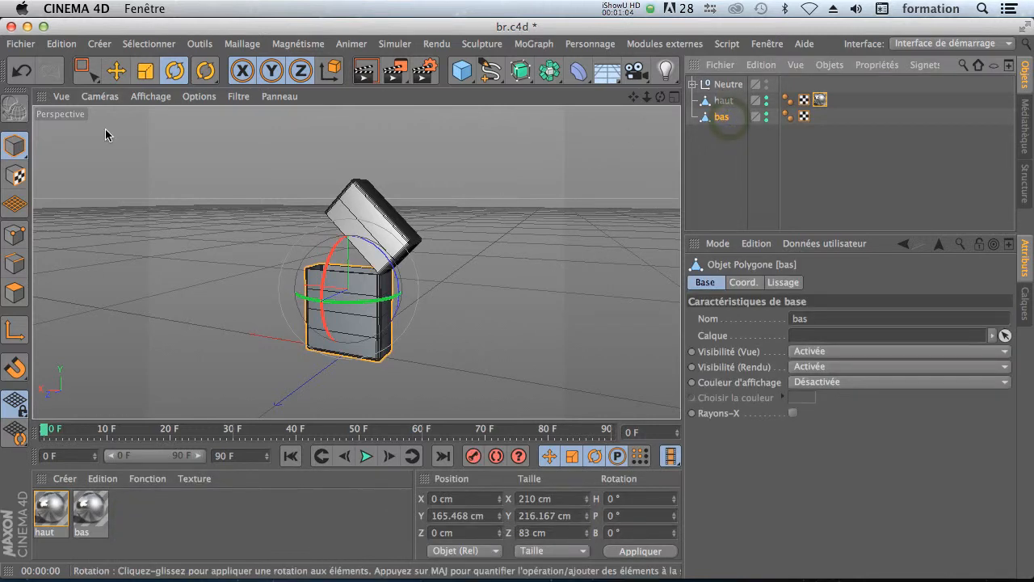
{"action": "left_click_drag", "start_coordinate": [90, 516], "coordinate": [325, 349]}
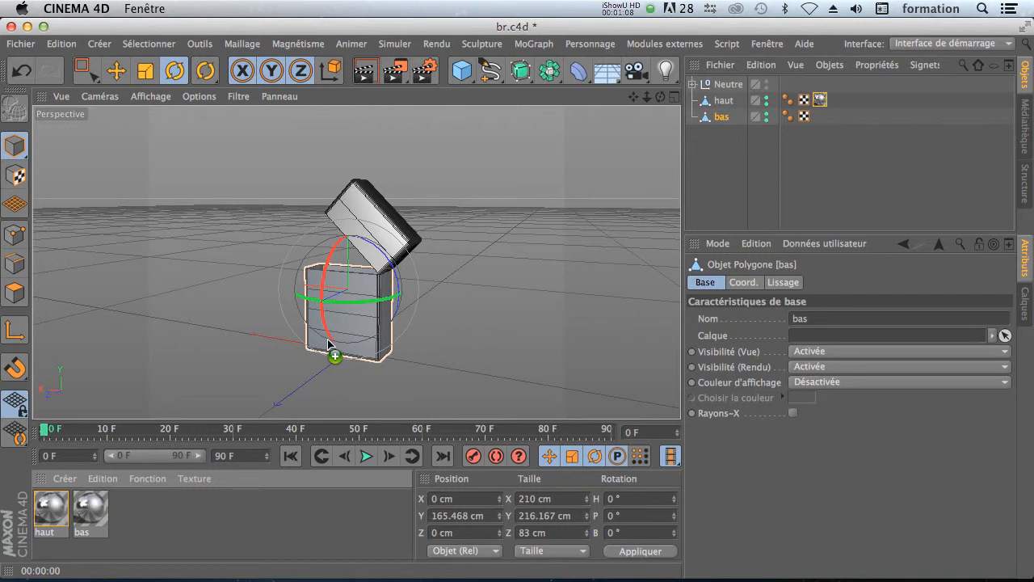
{"action": "mouse_move", "coordinate": [355, 310]}
{"action": "left_mouse_down"}
{"action": "mouse_move", "coordinate": [291, 356]}
{"action": "mouse_move", "coordinate": [341, 341]}
{"action": "mouse_move", "coordinate": [324, 357]}
{"action": "mouse_move", "coordinate": [346, 307]}
{"action": "mouse_move", "coordinate": [322, 357]}
{"action": "mouse_move", "coordinate": [354, 319]}
{"action": "left_mouse_up"}
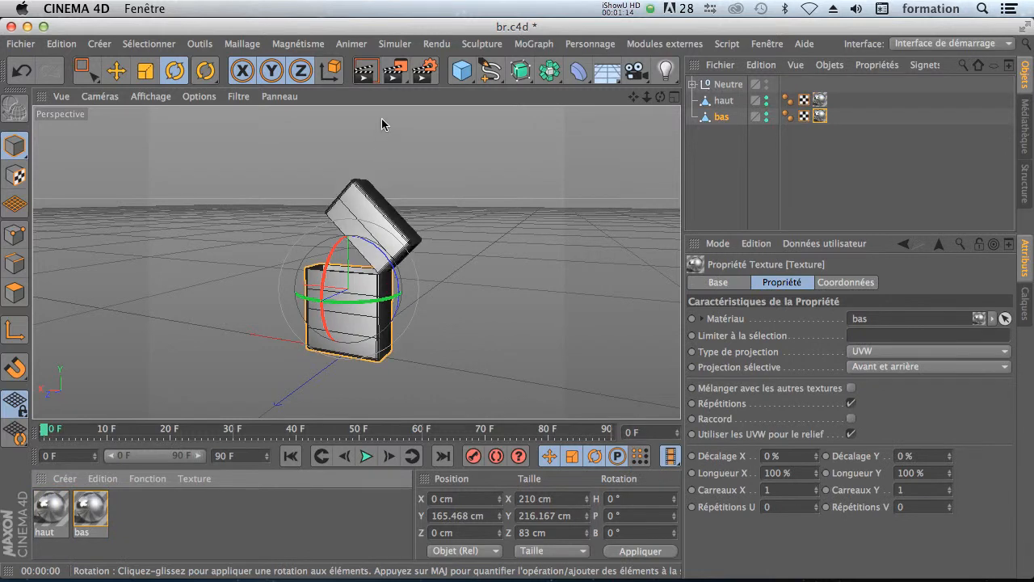
{"action": "left_click", "coordinate": [367, 73]}
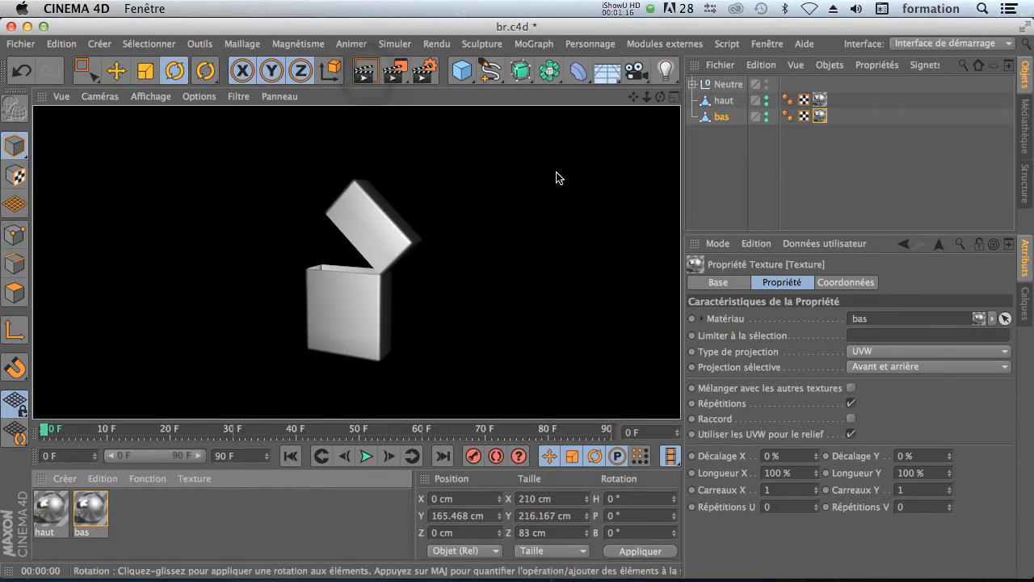
- Render the lighter from two other viewing angles to examine its metal surfaces
{"action": "mouse_move", "coordinate": [660, 97]}
{"action": "left_mouse_down"}
{"action": "mouse_move", "coordinate": [622, 137]}
{"action": "mouse_move", "coordinate": [565, 97]}
{"action": "mouse_move", "coordinate": [501, 93]}
{"action": "left_mouse_up"}
{"action": "left_click", "coordinate": [367, 73]}
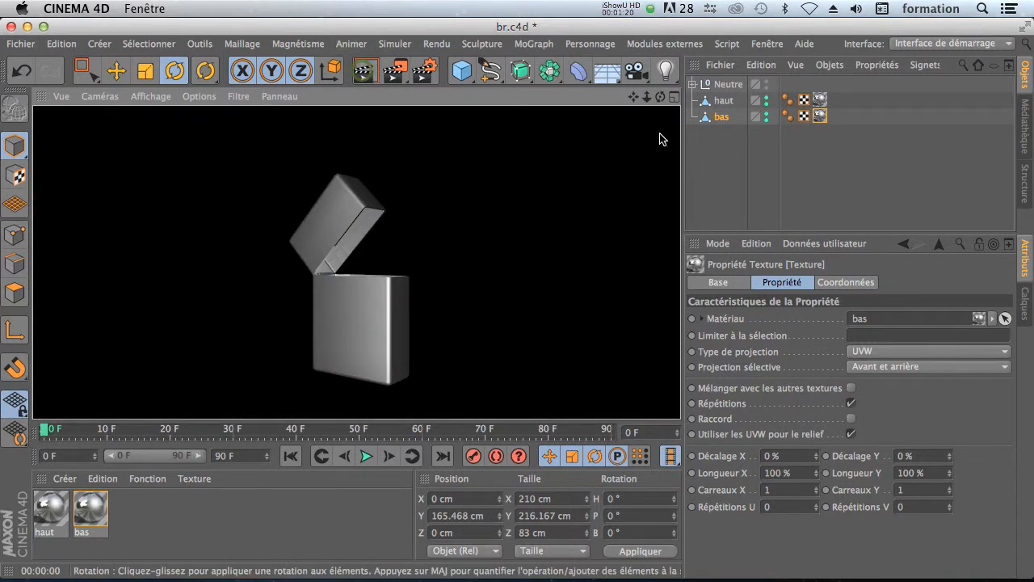
{"action": "mouse_move", "coordinate": [659, 98]}
{"action": "left_mouse_down"}
{"action": "mouse_move", "coordinate": [598, 121]}
{"action": "mouse_move", "coordinate": [582, 113]}
{"action": "left_mouse_up"}
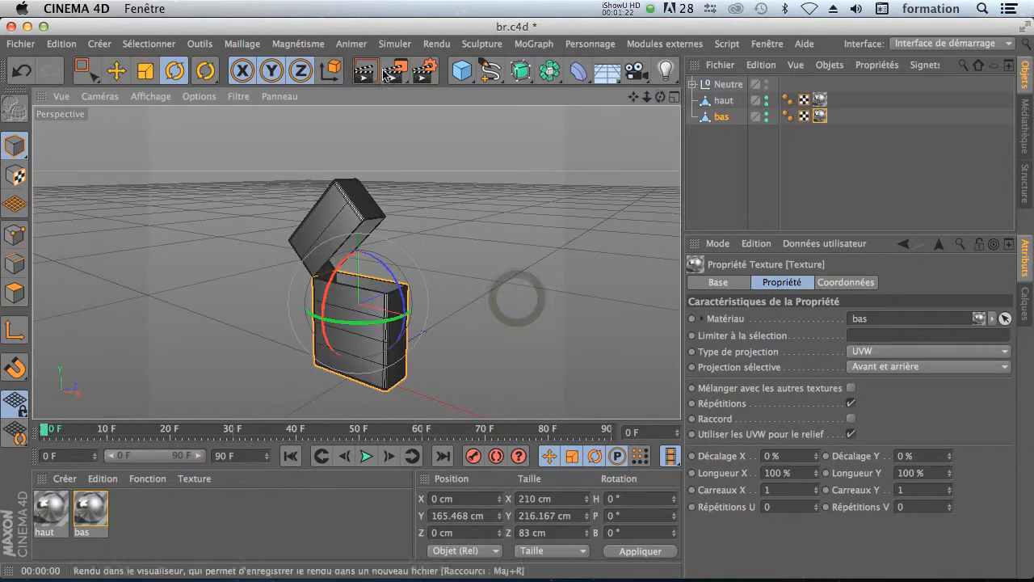
{"action": "left_click", "coordinate": [367, 73]}
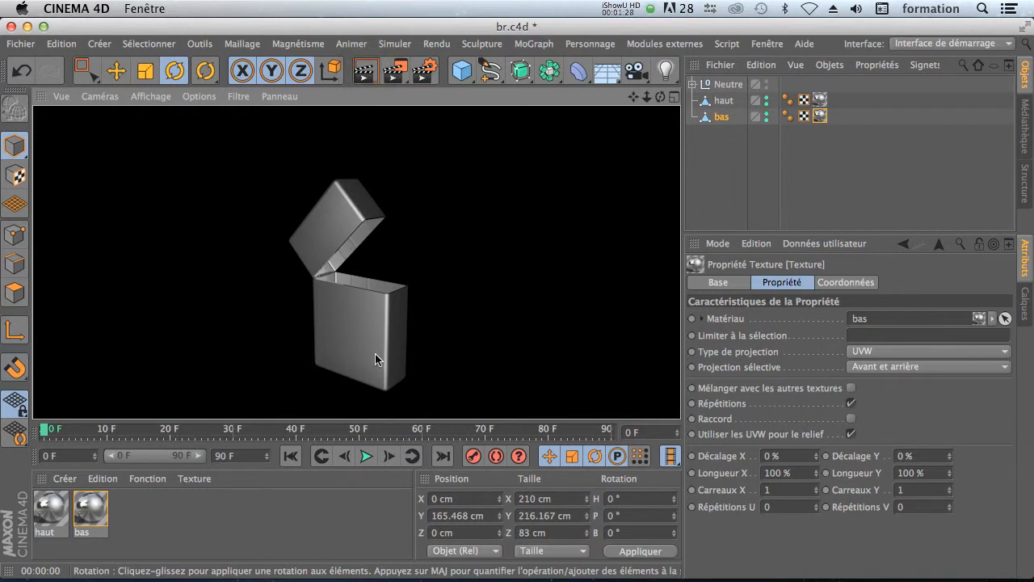
{"action": "left_click_drag", "start_coordinate": [647, 97], "coordinate": [590, 97]}
{"action": "left_click", "coordinate": [701, 147]}
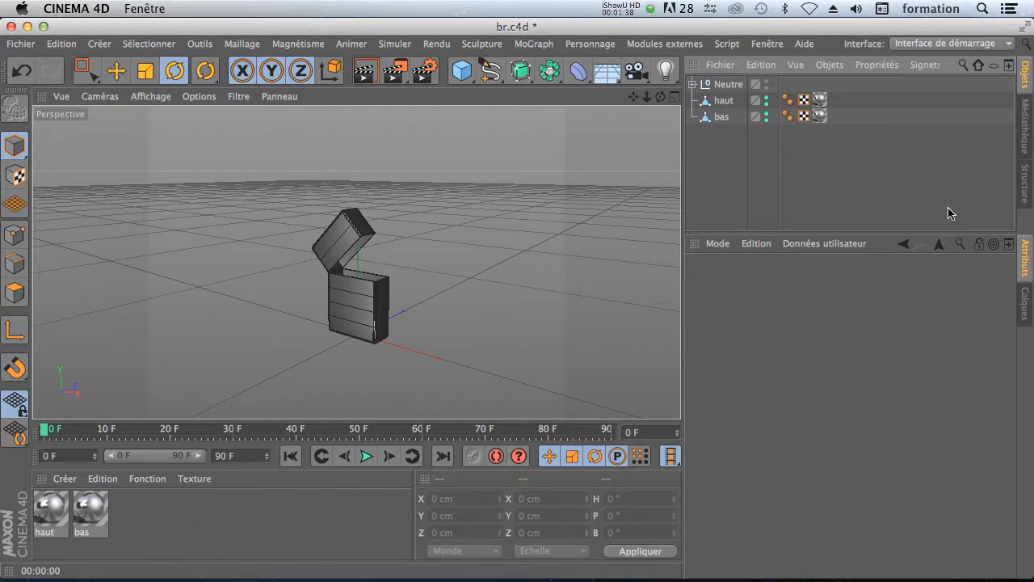
{"action": "left_click", "coordinate": [644, 97]}
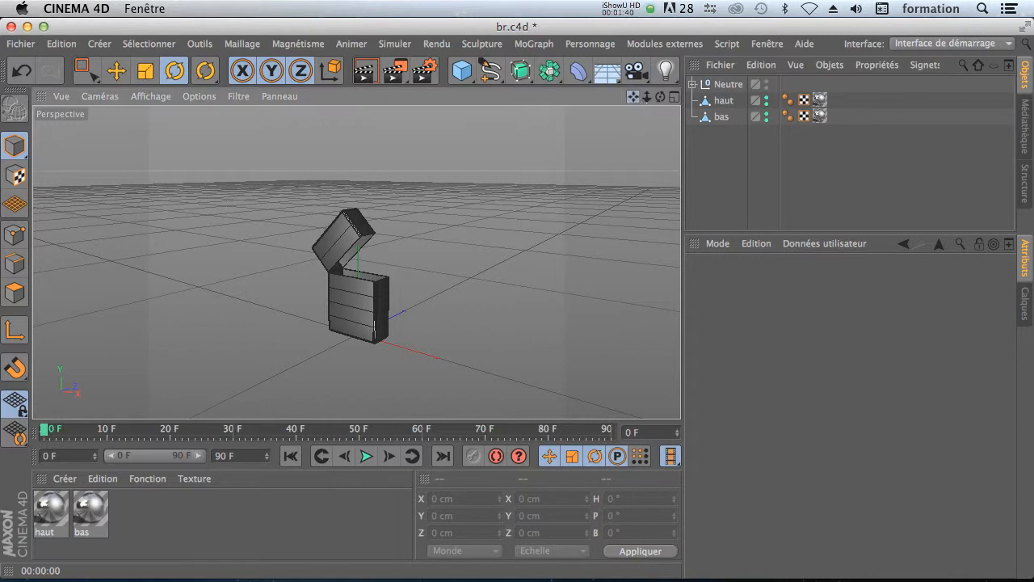
{"action": "left_click_drag", "start_coordinate": [644, 97], "coordinate": [689, 97]}
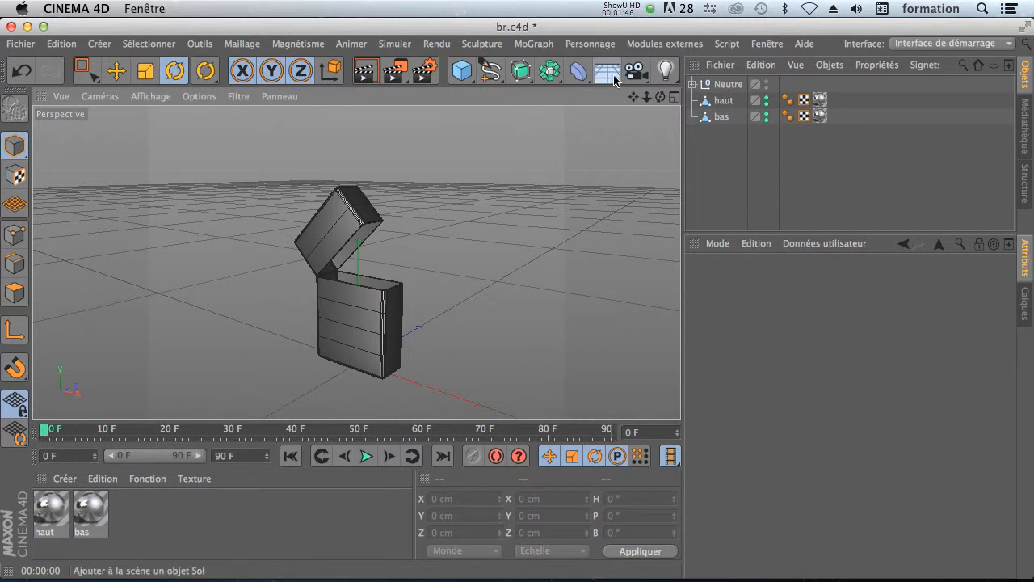
- Add a Ciel (sky) object to the scene and render the view to check its effect on the metal
{"action": "left_click_drag", "start_coordinate": [627, 77], "coordinate": [658, 123]}
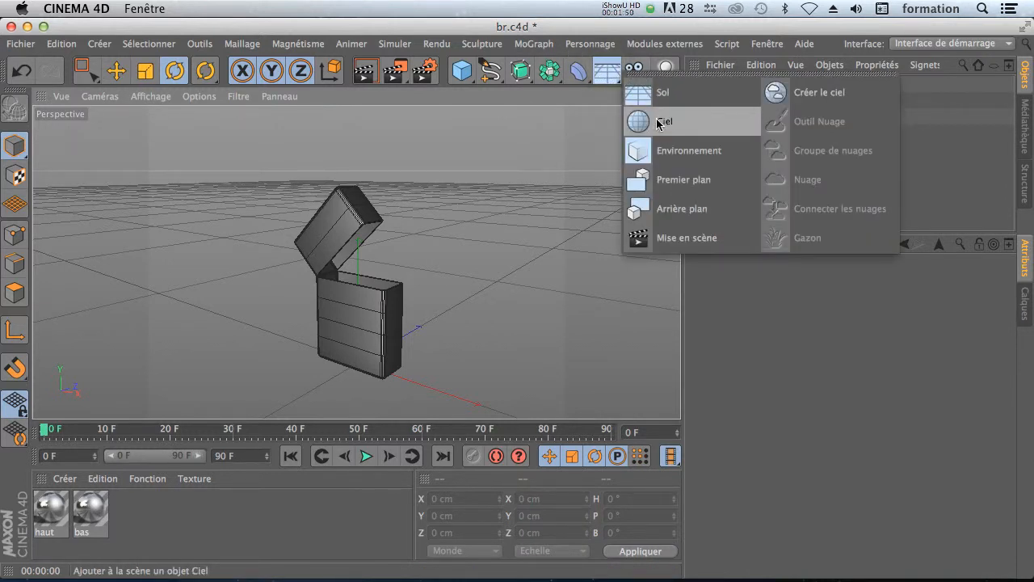
{"action": "left_click_drag", "start_coordinate": [735, 121], "coordinate": [695, 127]}
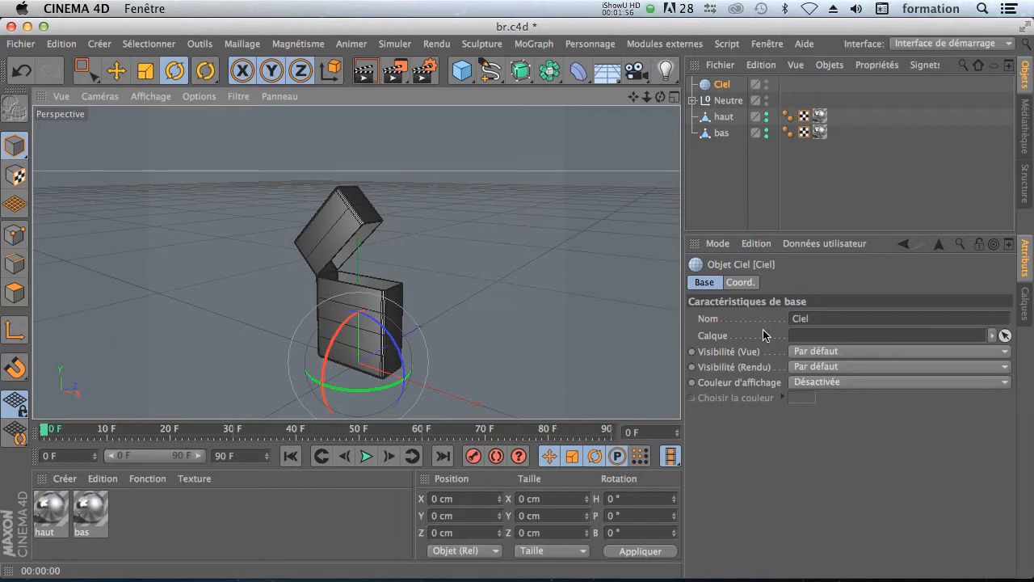
{"action": "left_click", "coordinate": [738, 283]}
{"action": "left_click", "coordinate": [704, 283]}
{"action": "left_click", "coordinate": [739, 283]}
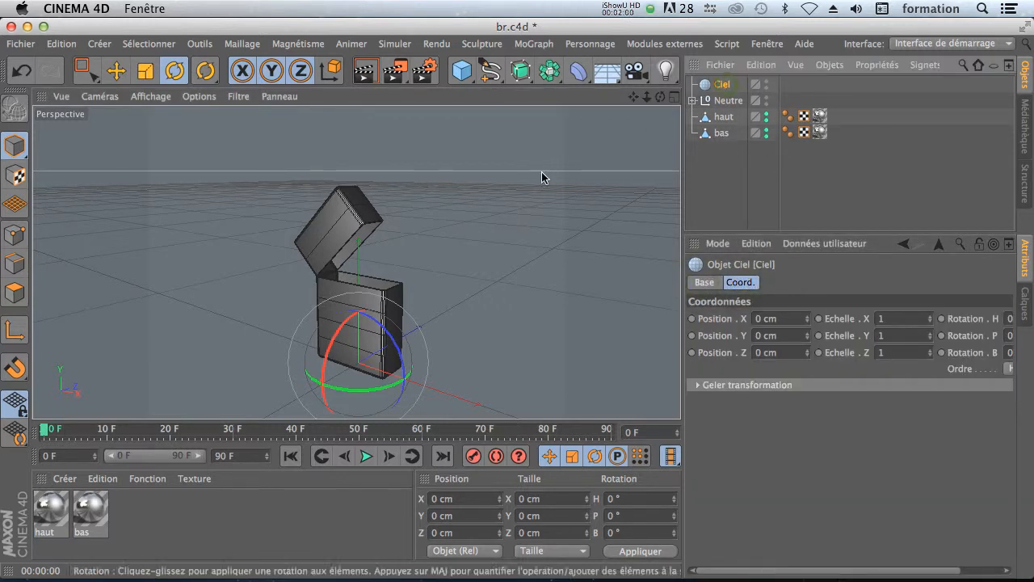
{"action": "left_click", "coordinate": [364, 72]}
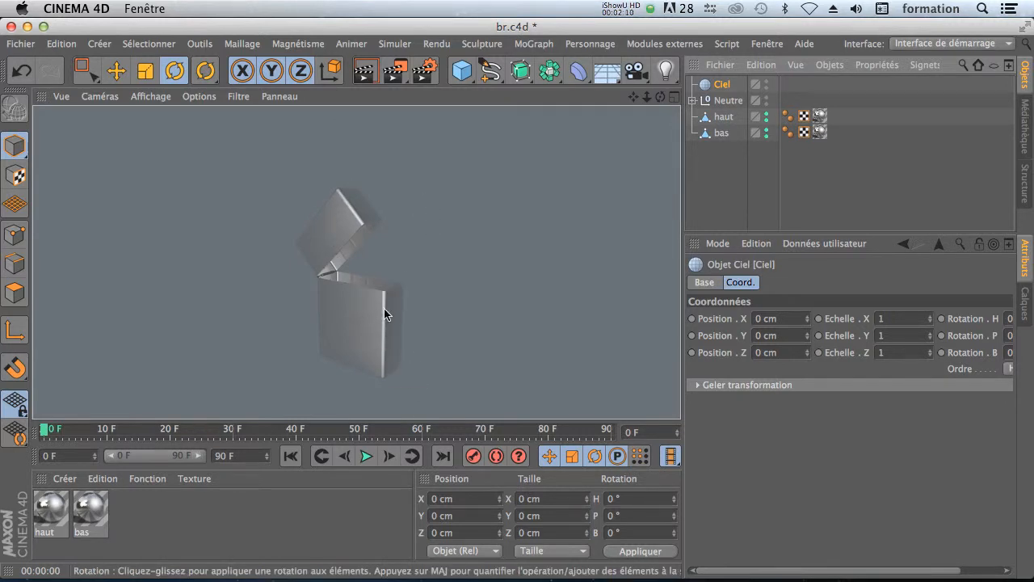
- Add the HDRI 018 material from the library's HDRI folder to the scene's materials
{"action": "left_click", "coordinate": [1026, 128]}
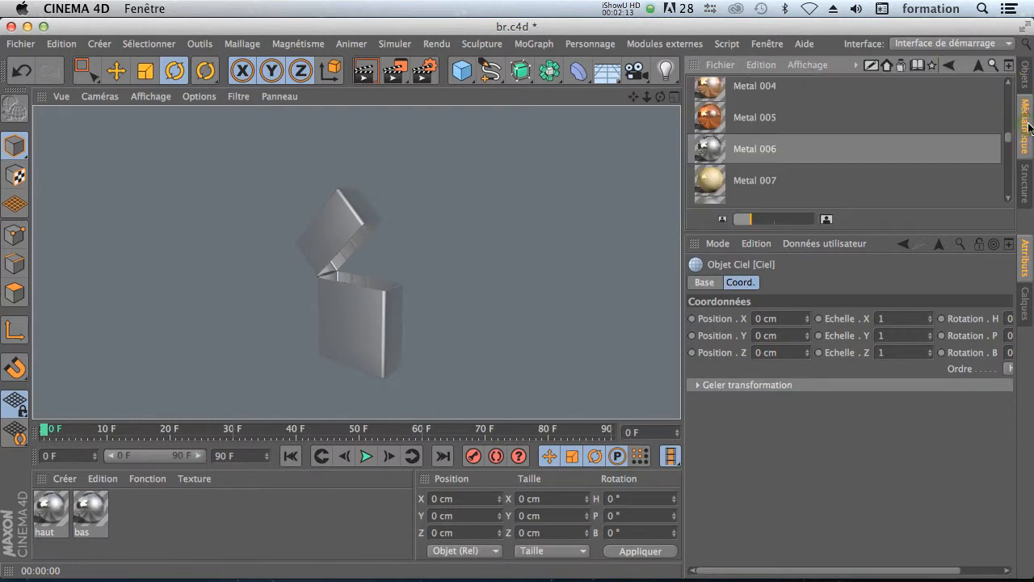
{"action": "left_click", "coordinate": [979, 65]}
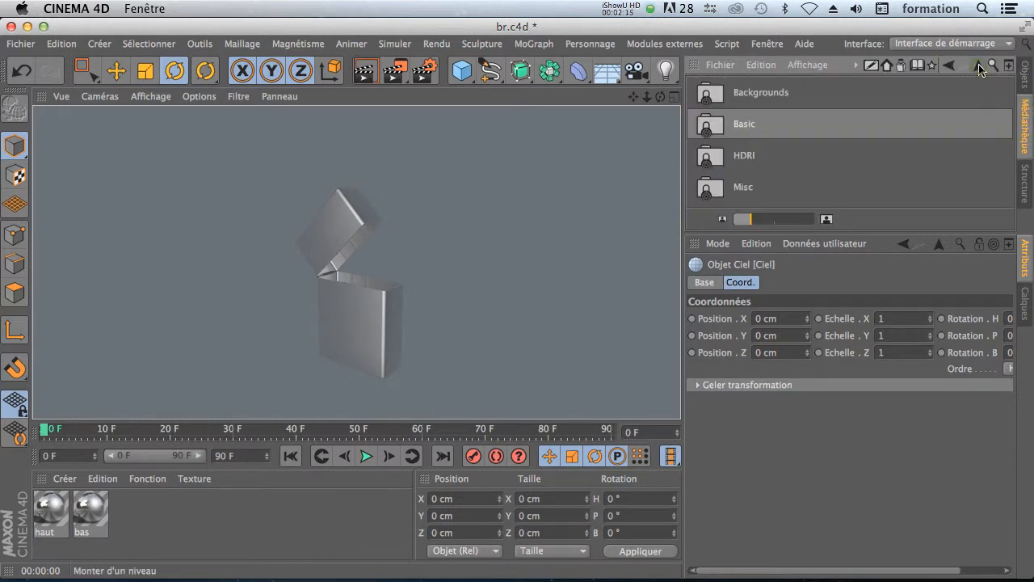
{"action": "double_click", "coordinate": [725, 153]}
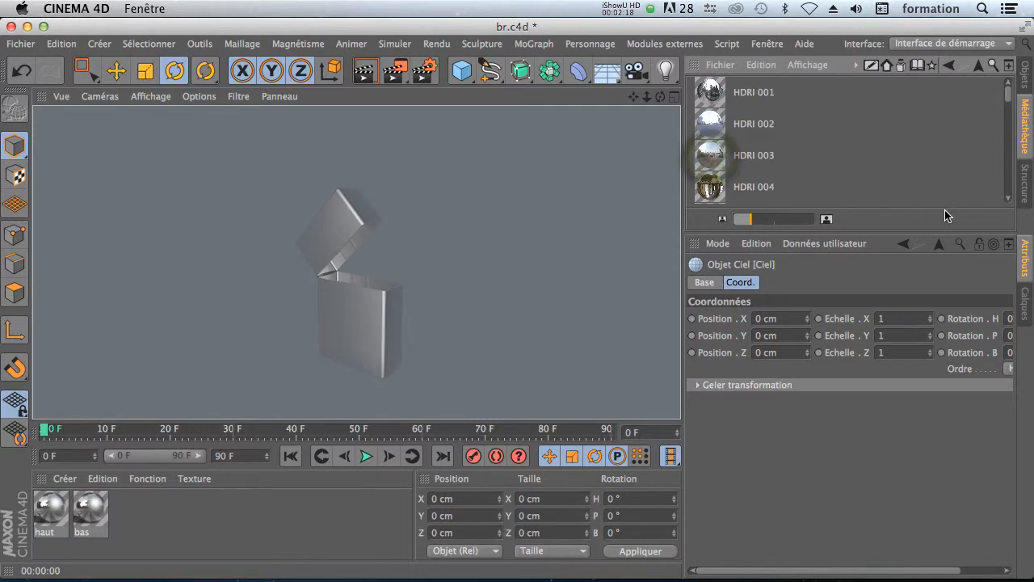
{"action": "left_click_drag", "start_coordinate": [938, 235], "coordinate": [942, 353]}
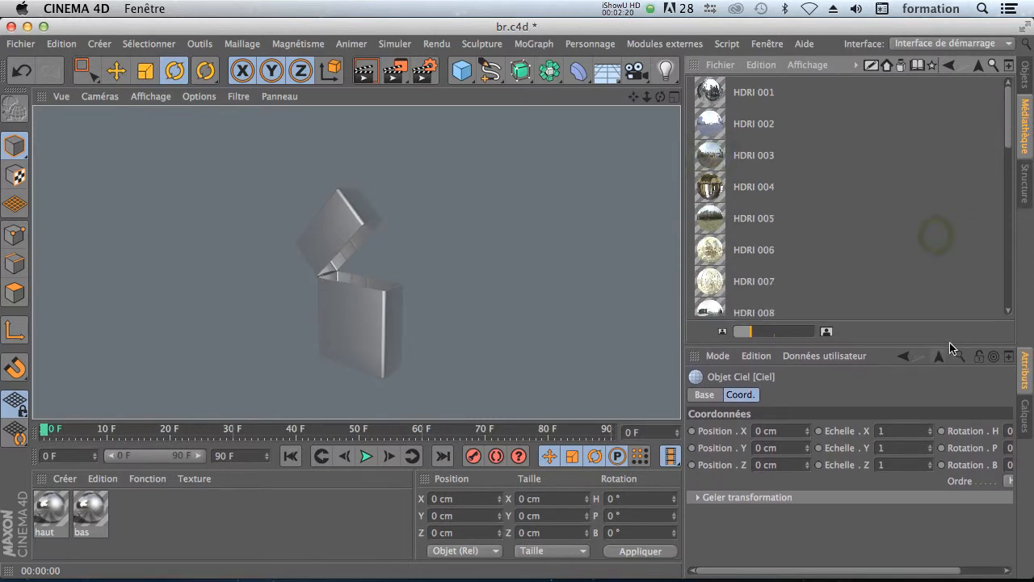
{"action": "mouse_move", "coordinate": [1009, 130]}
{"action": "left_mouse_down"}
{"action": "mouse_move", "coordinate": [1009, 154]}
{"action": "mouse_move", "coordinate": [1010, 123]}
{"action": "left_mouse_up"}
{"action": "scroll", "coordinate": [845, 227], "scroll_direction": "down", "scroll_amount": 12}
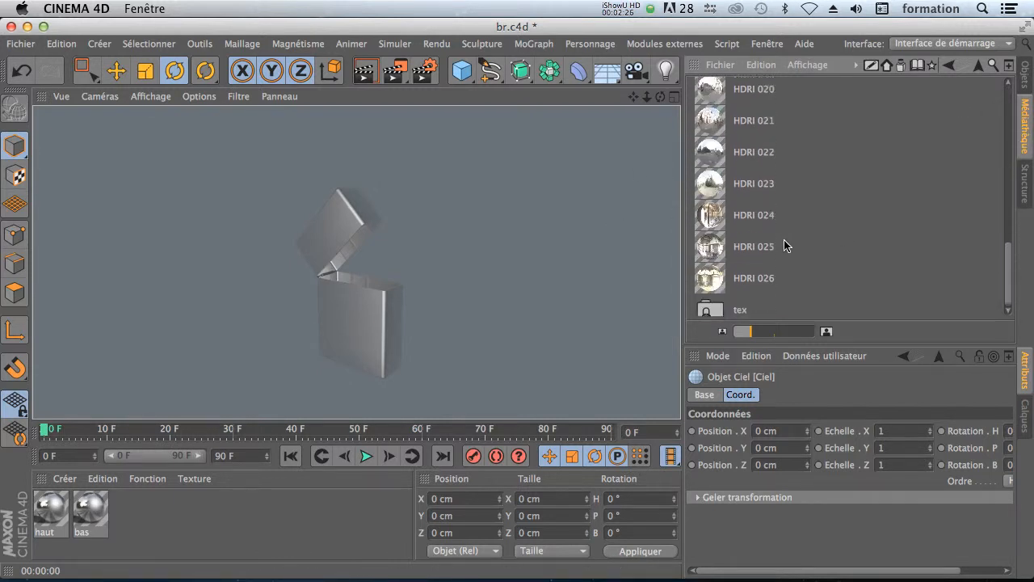
{"action": "scroll", "coordinate": [792, 245], "scroll_direction": "up", "scroll_amount": 4}
{"action": "left_click", "coordinate": [708, 202]}
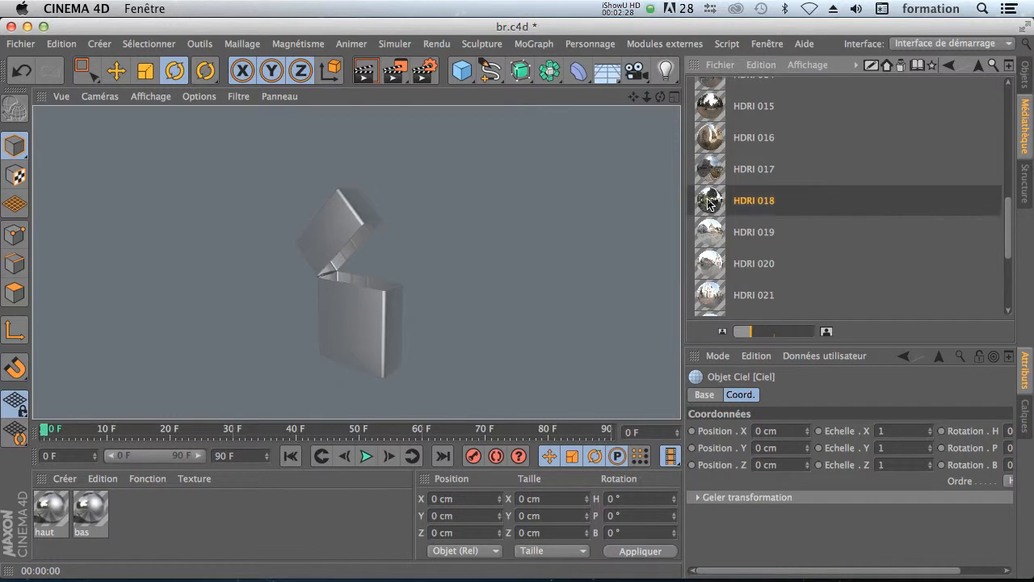
{"action": "left_click_drag", "start_coordinate": [709, 202], "coordinate": [152, 524]}
- Apply the HDRI 018 material to the Ciel object and view the lighter against it from different angles
{"action": "left_click", "coordinate": [1024, 74]}
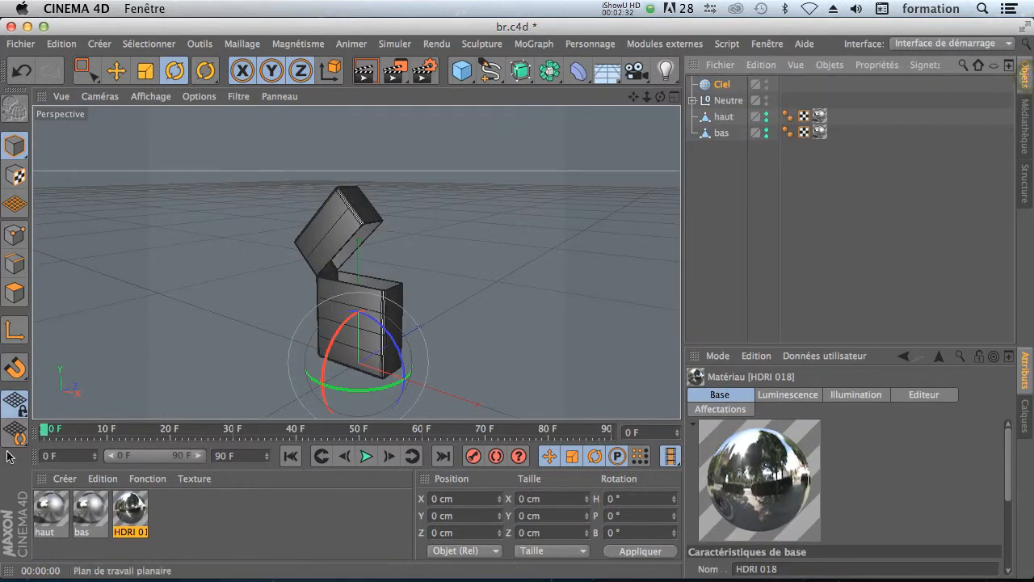
{"action": "left_click_drag", "start_coordinate": [139, 514], "coordinate": [729, 86]}
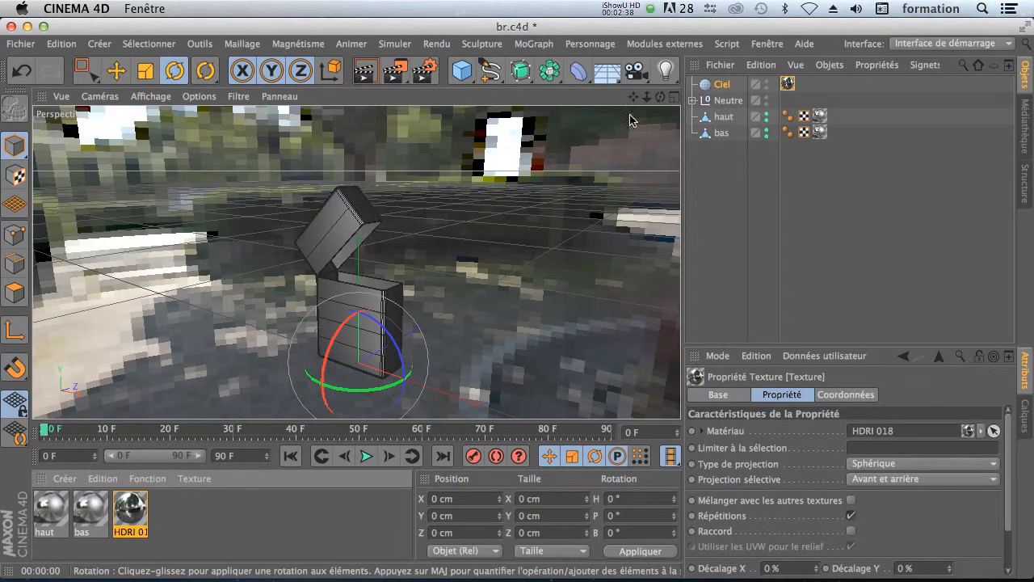
{"action": "left_click_drag", "start_coordinate": [356, 262], "coordinate": [357, 263], "text": "alt"}
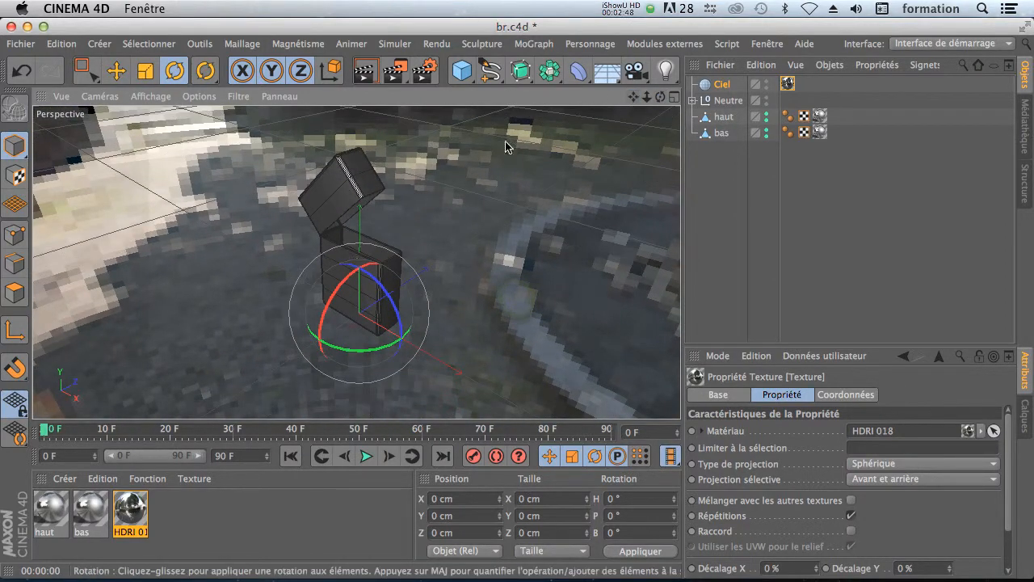
{"action": "left_click_drag", "start_coordinate": [661, 102], "coordinate": [159, 269]}
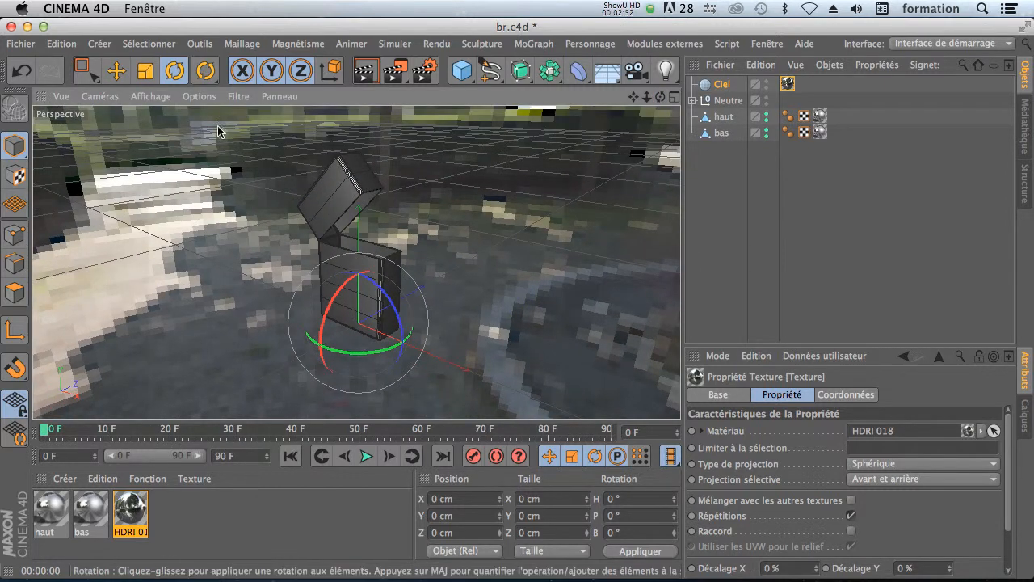
- Offset the sky's HDRI 018 texture by 8 % in X and -17 % in Y, rendering the view before and after
{"action": "left_click", "coordinate": [365, 75]}
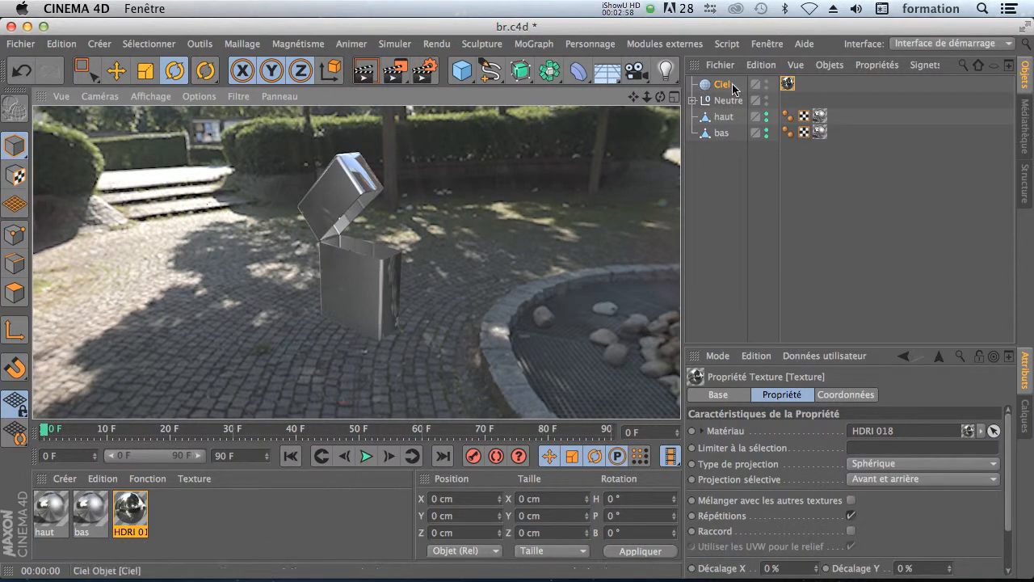
{"action": "left_click", "coordinate": [788, 84]}
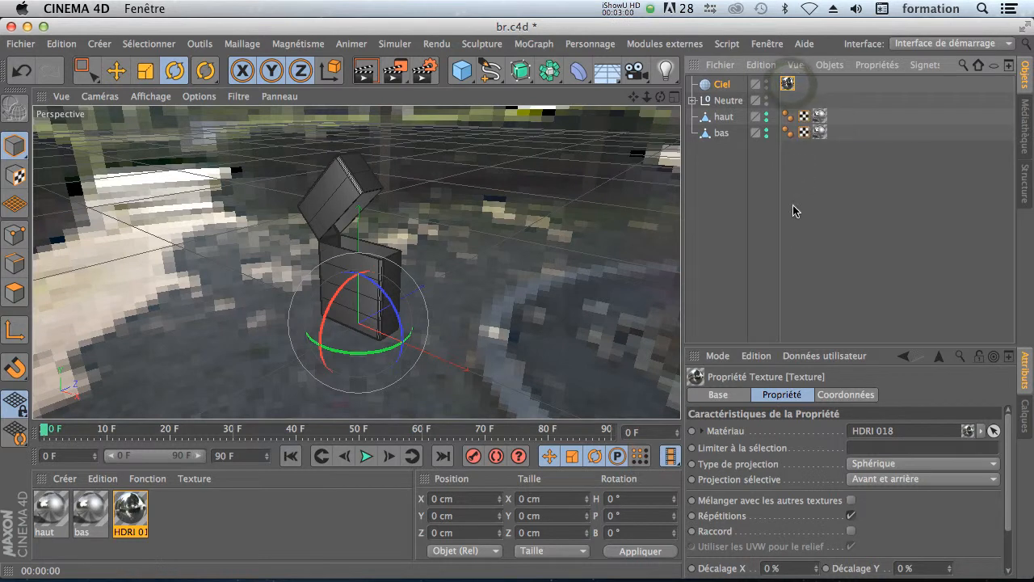
{"action": "left_click_drag", "start_coordinate": [815, 346], "coordinate": [814, 174]}
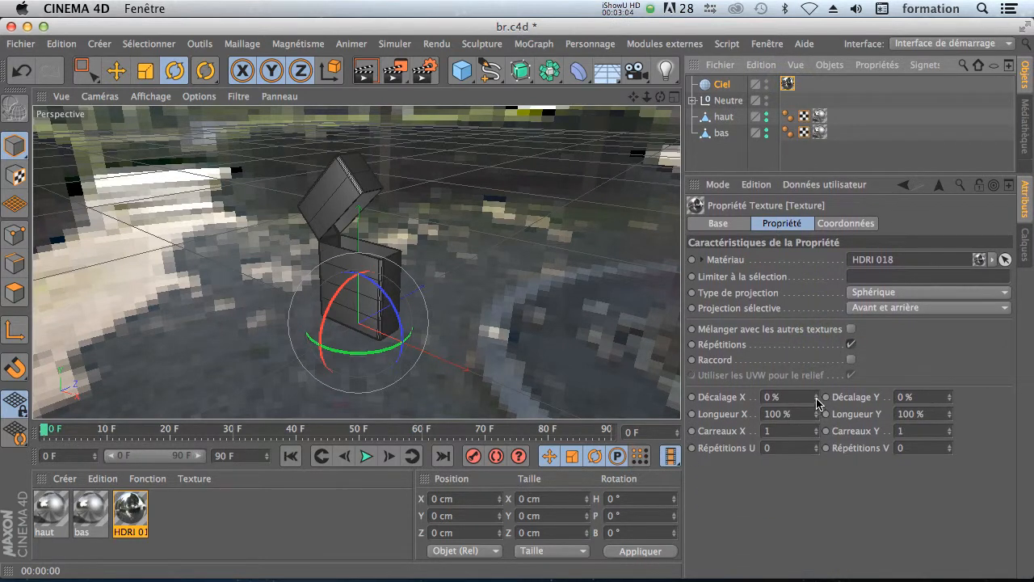
{"action": "mouse_move", "coordinate": [817, 399]}
{"action": "left_mouse_down"}
{"action": "mouse_move", "coordinate": [851, 399]}
{"action": "mouse_move", "coordinate": [820, 402]}
{"action": "left_mouse_up"}
{"action": "left_click_drag", "start_coordinate": [950, 396], "coordinate": [921, 397]}
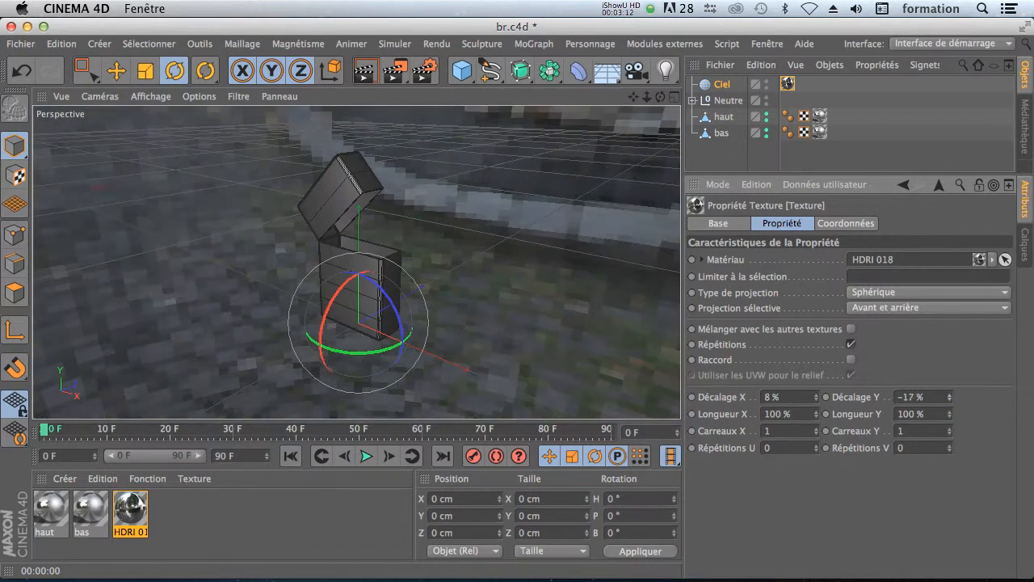
{"action": "left_click", "coordinate": [365, 71]}
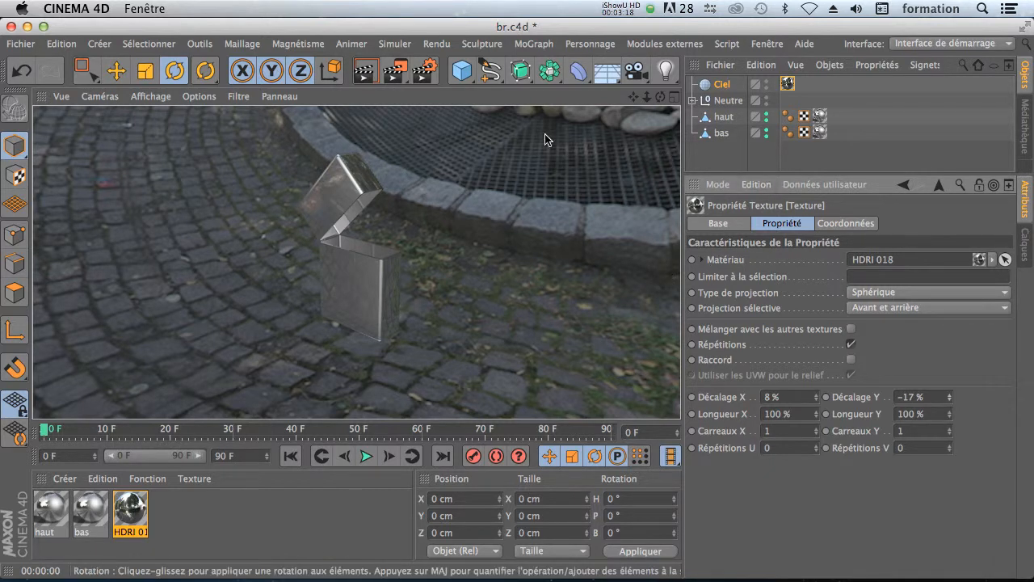
- Try UVW projection for the sky texture in a render of the view, and restore the Sphérique projection
{"action": "left_click", "coordinate": [789, 84]}
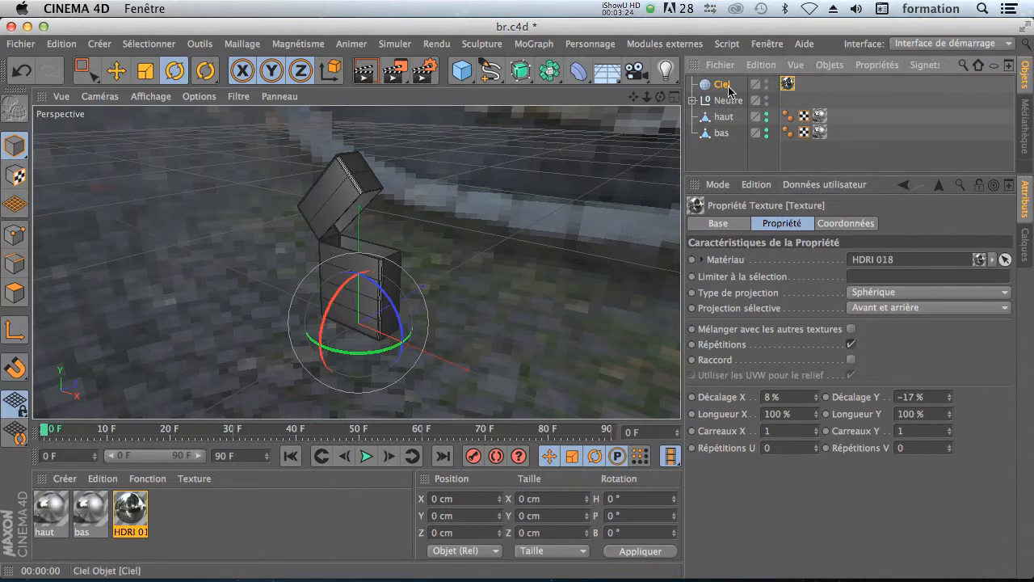
{"action": "left_click", "coordinate": [885, 297]}
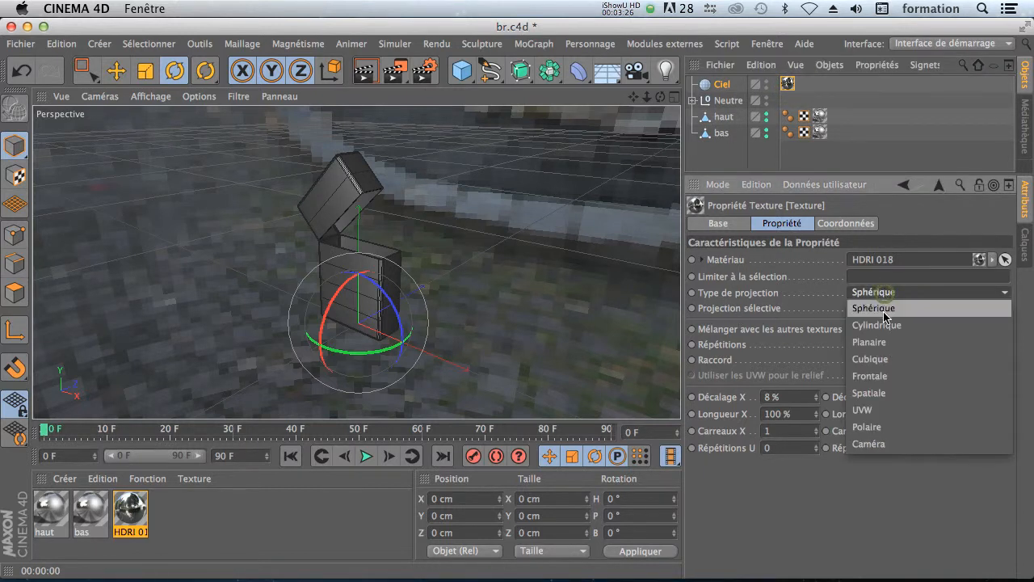
{"action": "left_click", "coordinate": [883, 342]}
{"action": "left_click", "coordinate": [872, 295]}
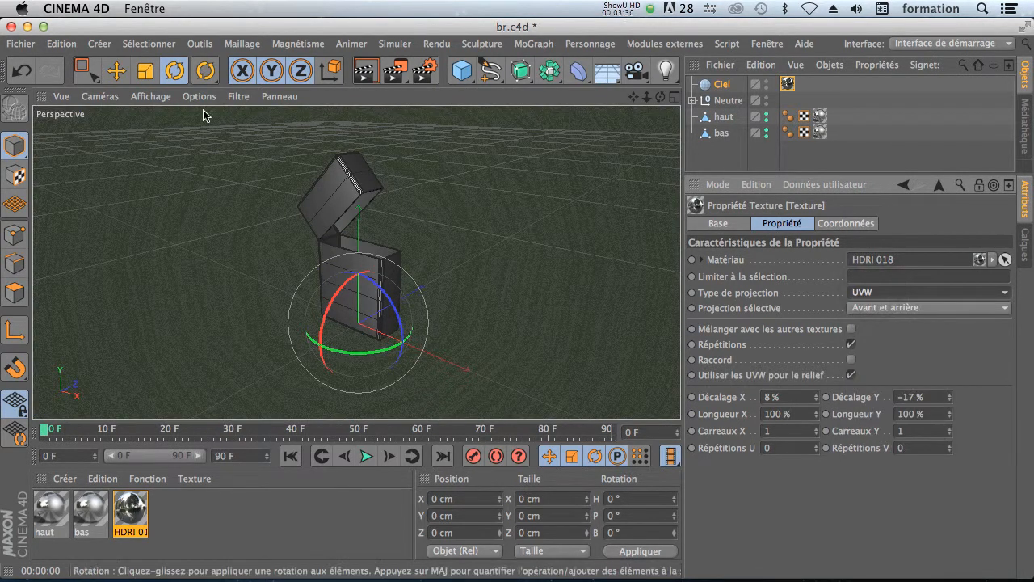
{"action": "key", "text": "ctrl+r"}
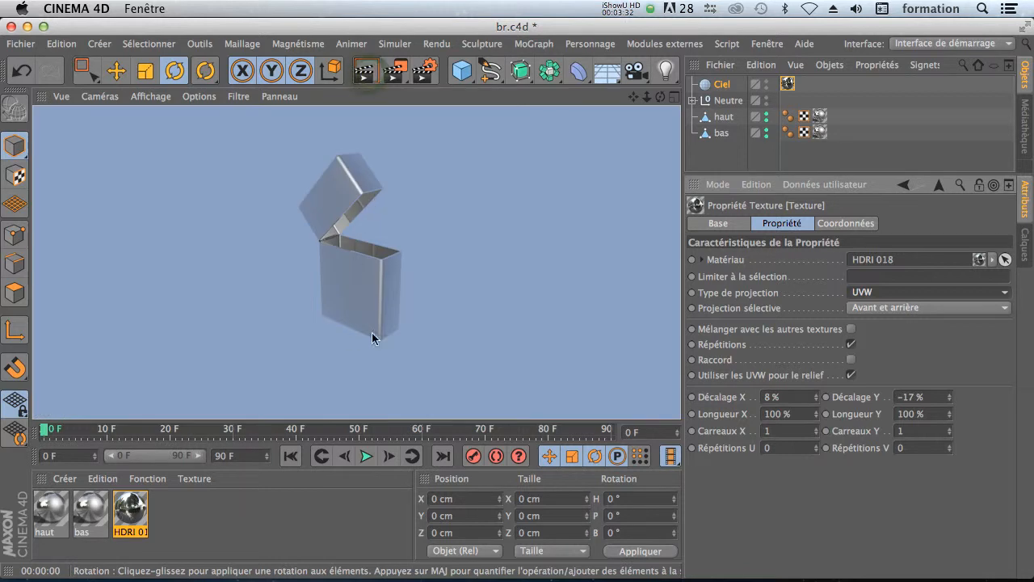
{"action": "left_click", "coordinate": [870, 293]}
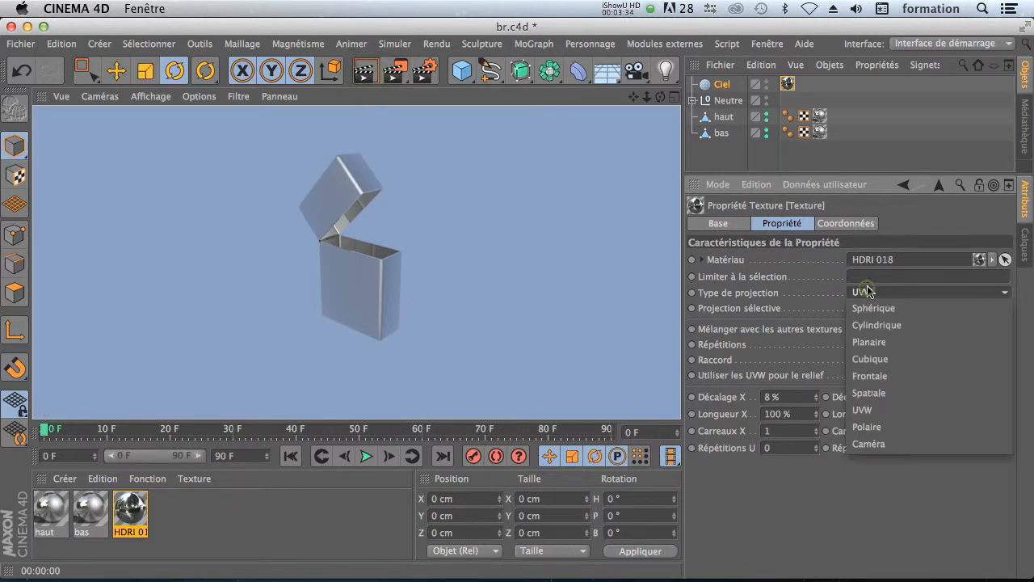
{"action": "left_click", "coordinate": [873, 312]}
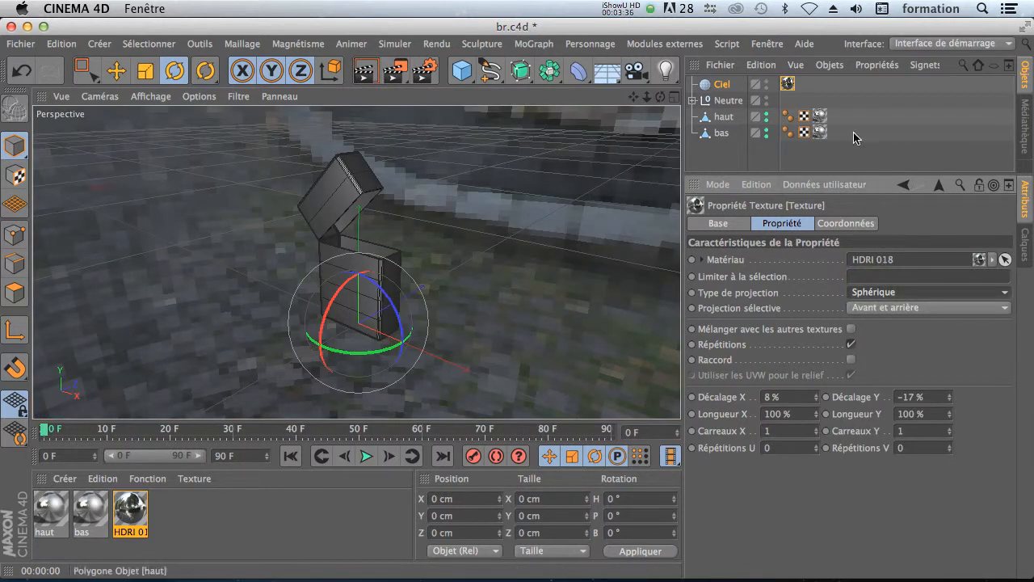
- Orbit the view slightly and render the lighter against the spherically projected sky
{"action": "left_click", "coordinate": [721, 84]}
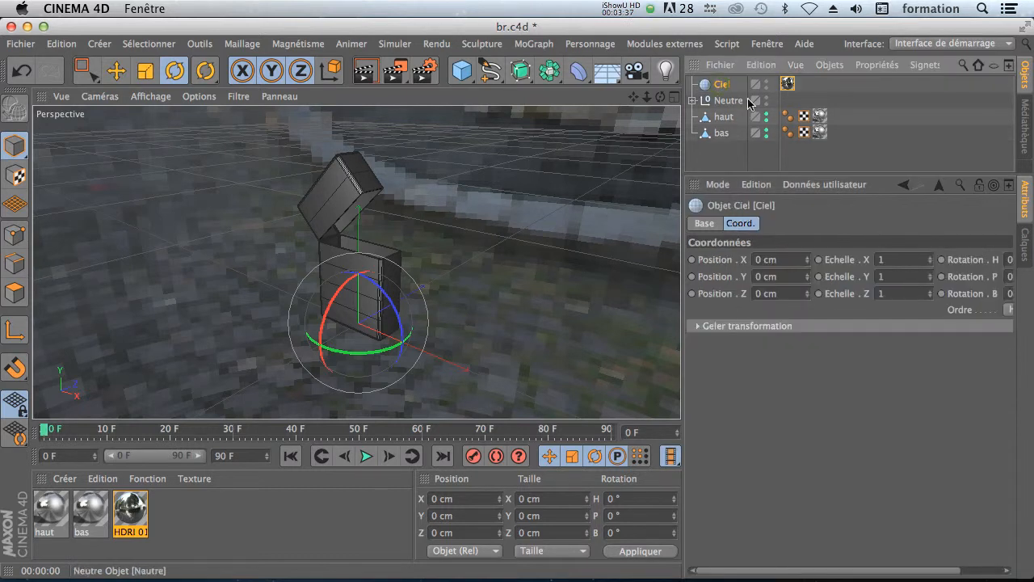
{"action": "left_click", "coordinate": [788, 83]}
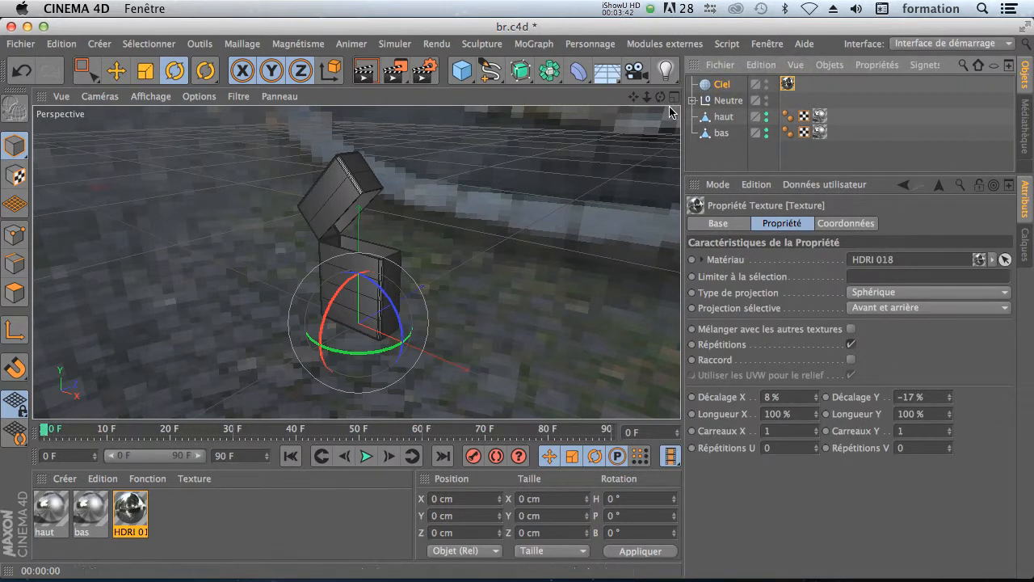
{"action": "left_click_drag", "start_coordinate": [661, 96], "coordinate": [636, 95]}
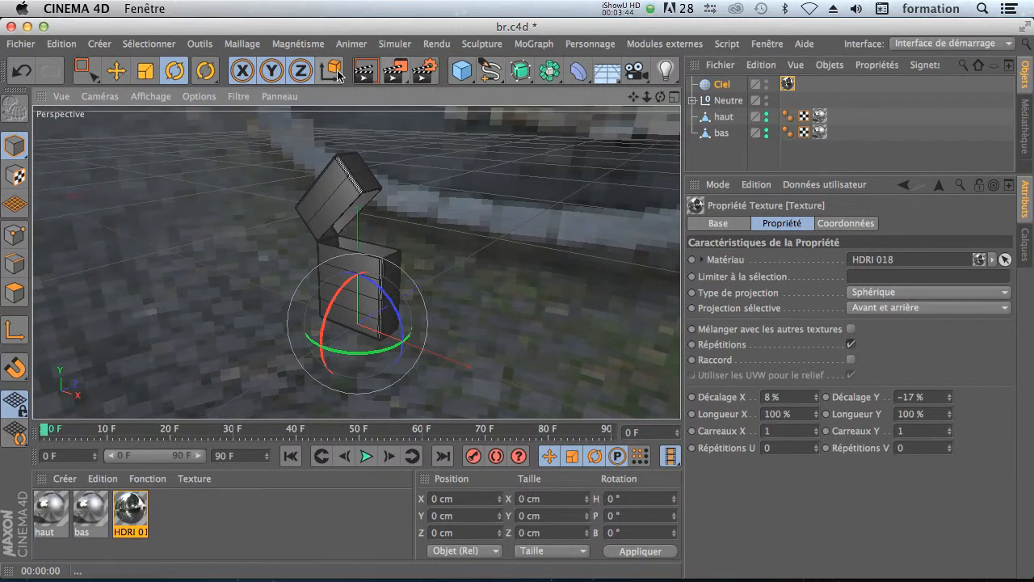
{"action": "left_click", "coordinate": [364, 71]}
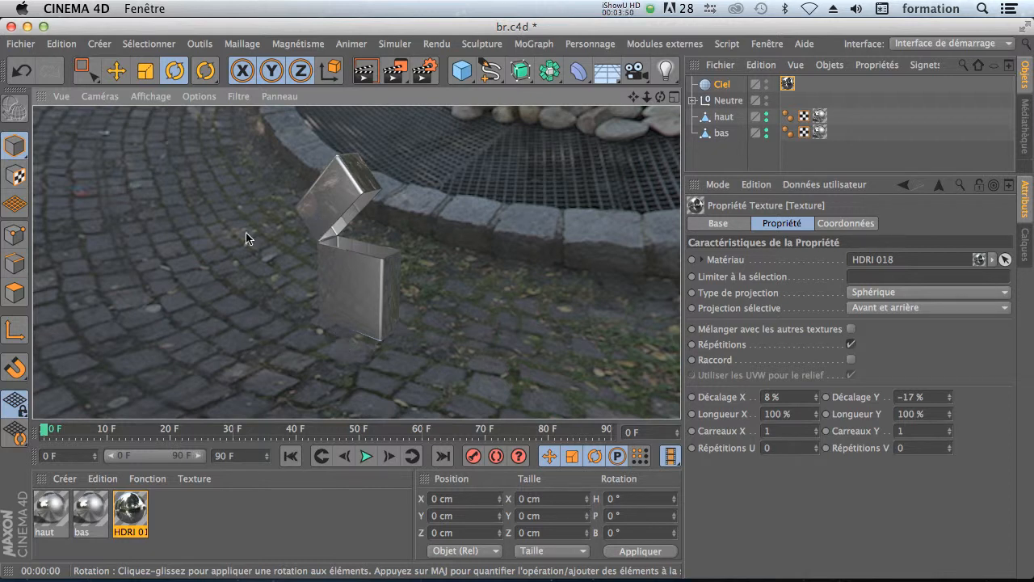
- Add a Rendu property from the CINEMA 4D properties to the Ciel object
{"action": "left_click", "coordinate": [742, 154]}
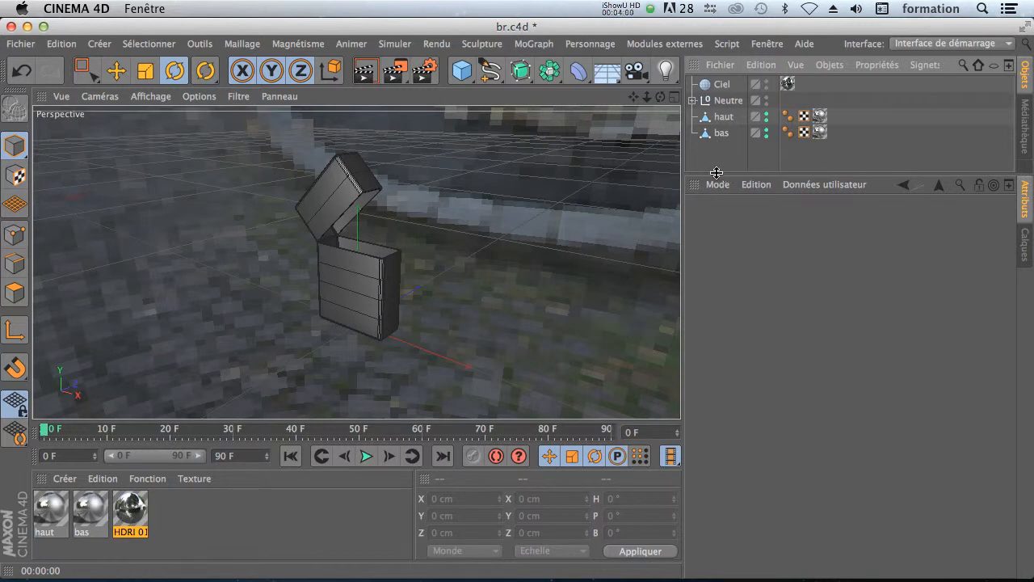
{"action": "left_click_drag", "start_coordinate": [716, 172], "coordinate": [716, 183]}
{"action": "left_click", "coordinate": [791, 118]}
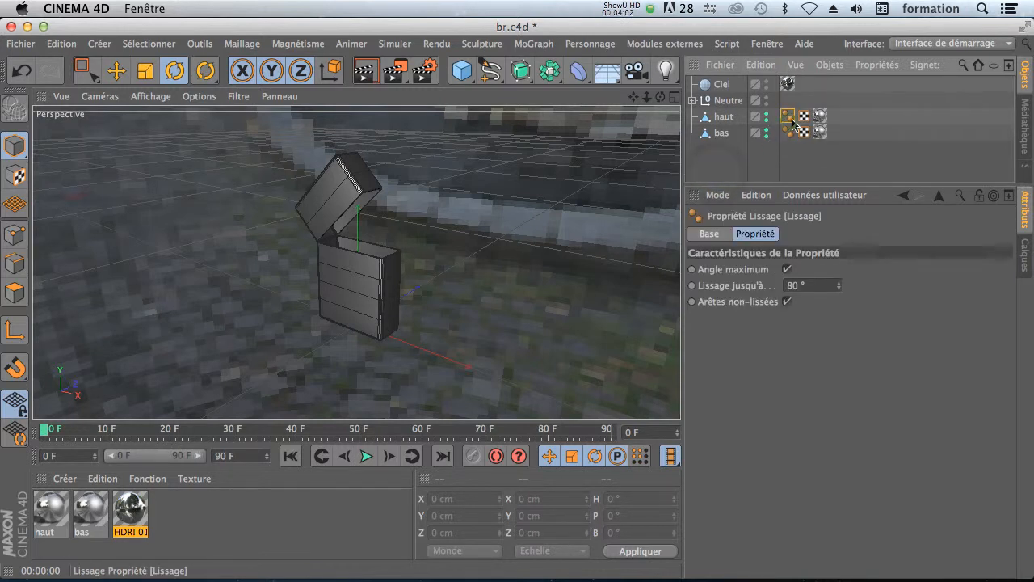
{"action": "left_click", "coordinate": [721, 86]}
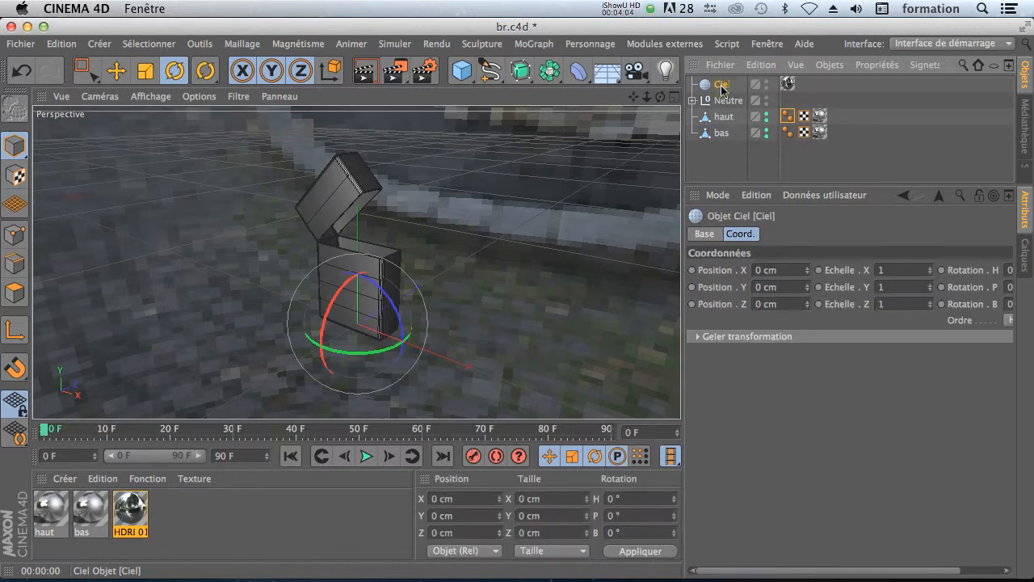
{"action": "right_click", "coordinate": [722, 90]}
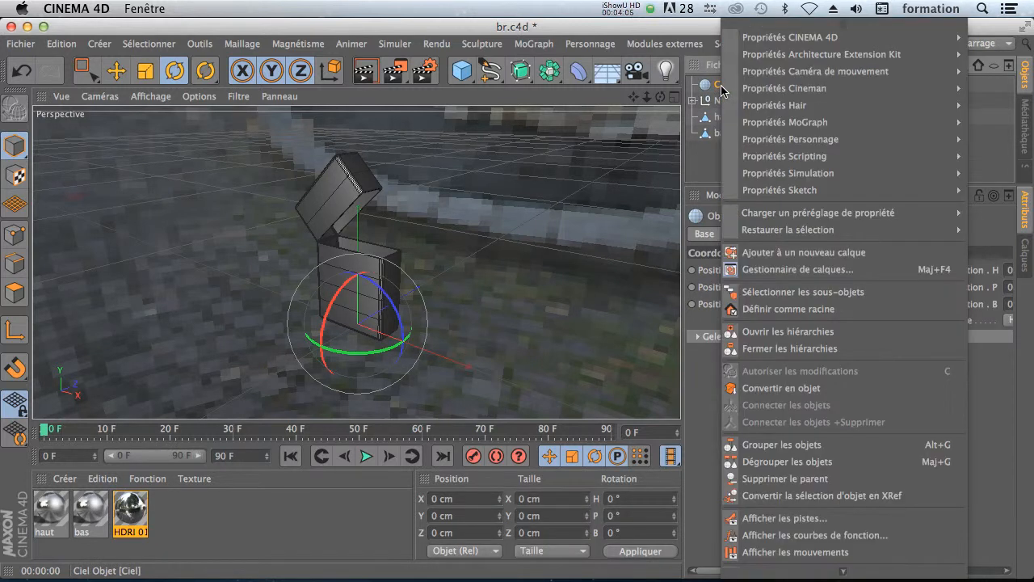
{"action": "mouse_move", "coordinate": [750, 42]}
{"action": "left_click", "coordinate": [999, 459]}
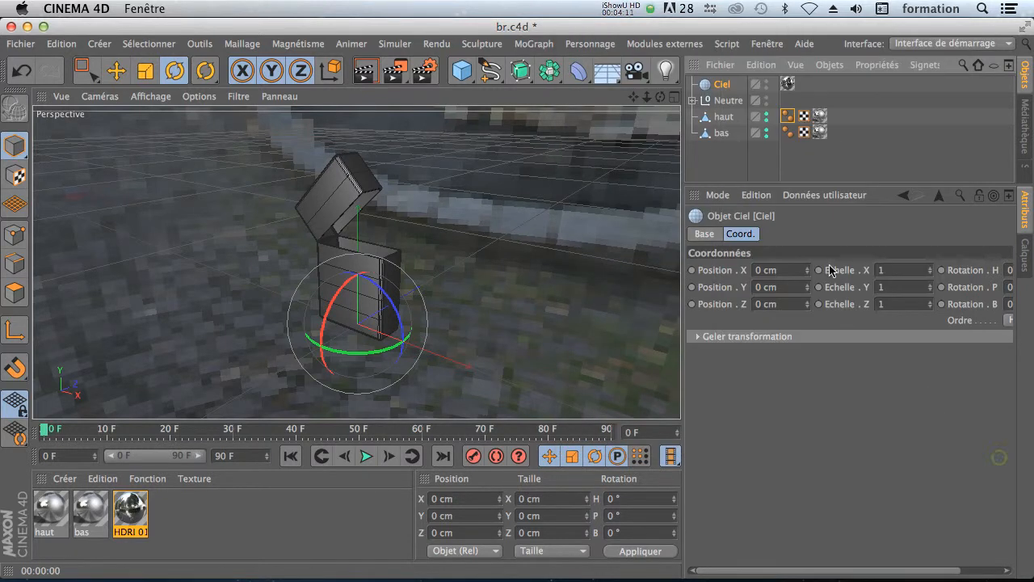
{"action": "right_click", "coordinate": [723, 91]}
{"action": "mouse_move", "coordinate": [782, 45]}
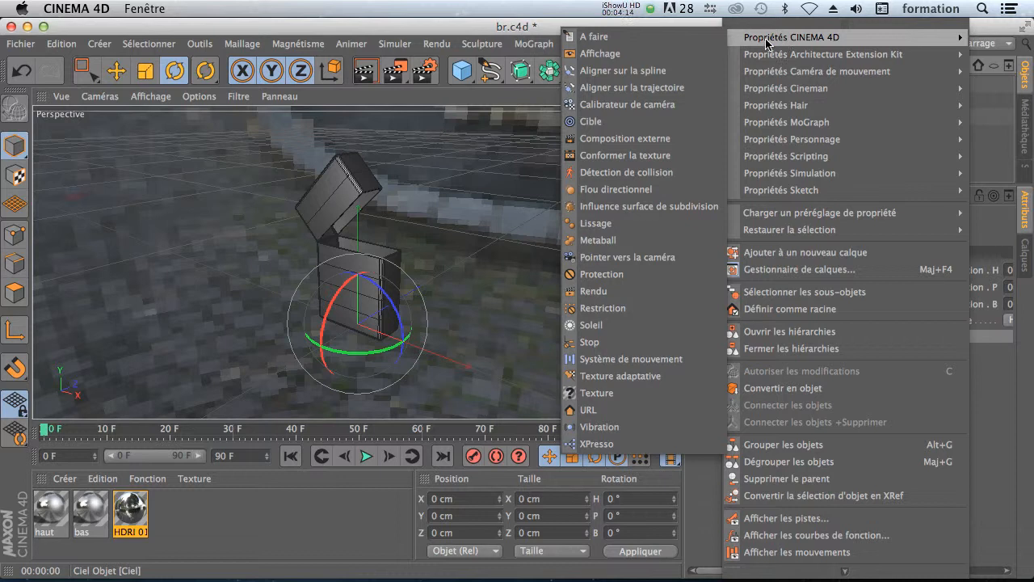
{"action": "left_click", "coordinate": [593, 293]}
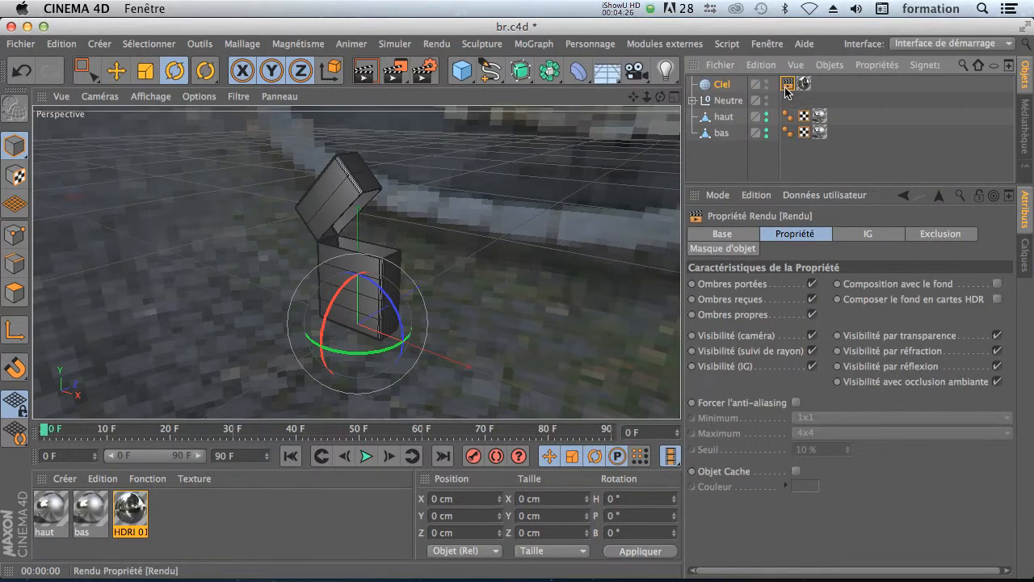
- Look through the Rendu property's IG, Exclusion, Masque d'objet and Base settings
{"action": "left_click", "coordinate": [744, 236]}
{"action": "left_click", "coordinate": [795, 234]}
{"action": "left_click", "coordinate": [868, 233]}
{"action": "left_click", "coordinate": [941, 234]}
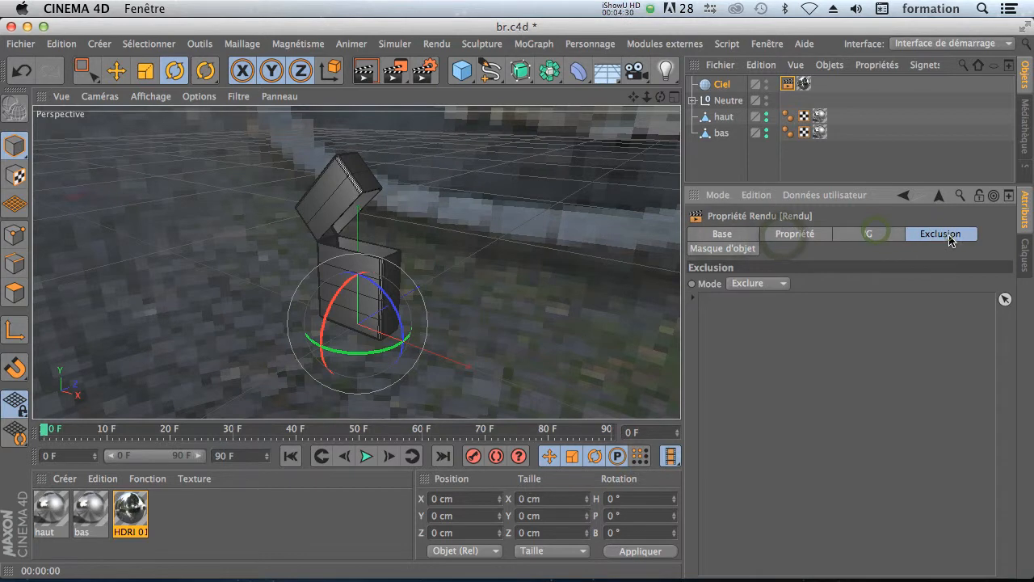
{"action": "left_click", "coordinate": [722, 249]}
{"action": "left_click", "coordinate": [722, 233]}
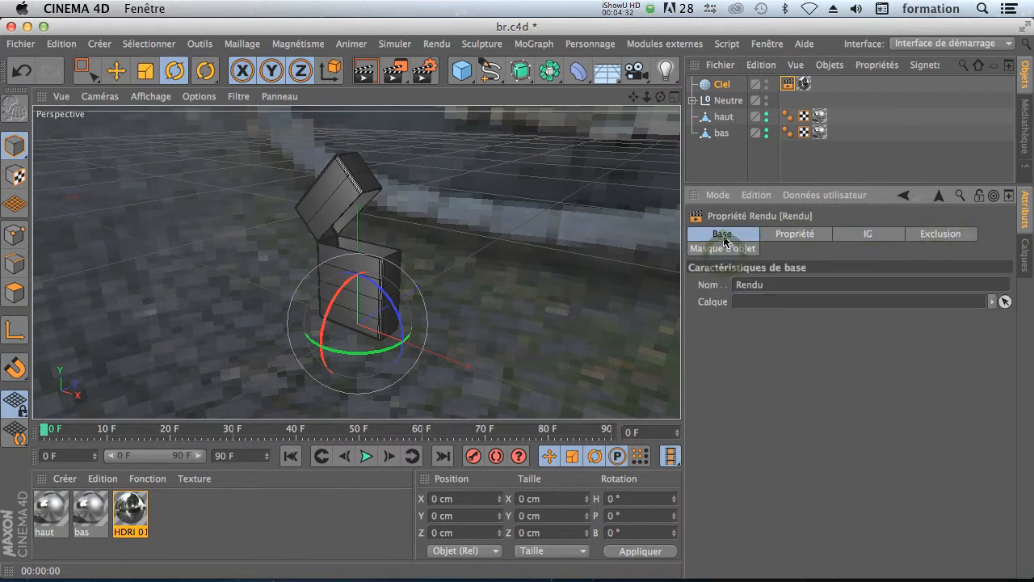
- Turn off Visibilité (caméra) in the sky's Rendu property and render the view
{"action": "left_click", "coordinate": [794, 234]}
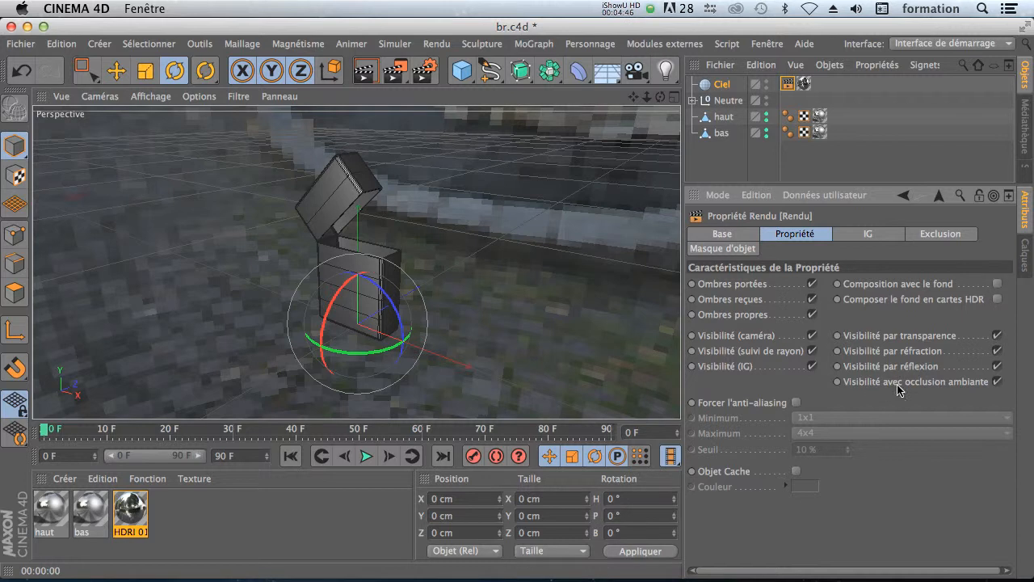
{"action": "left_click", "coordinate": [813, 336]}
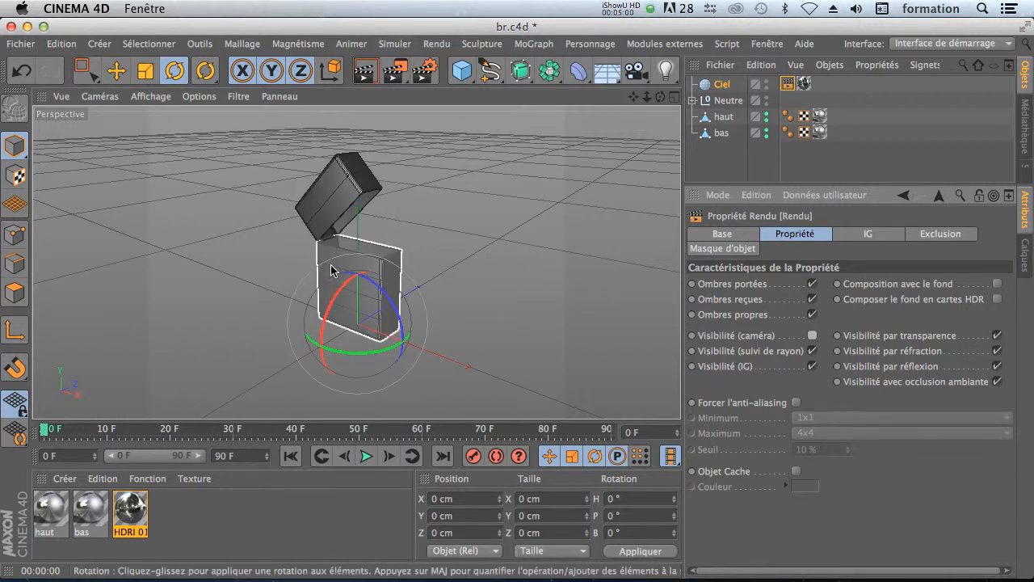
{"action": "left_click", "coordinate": [365, 73]}
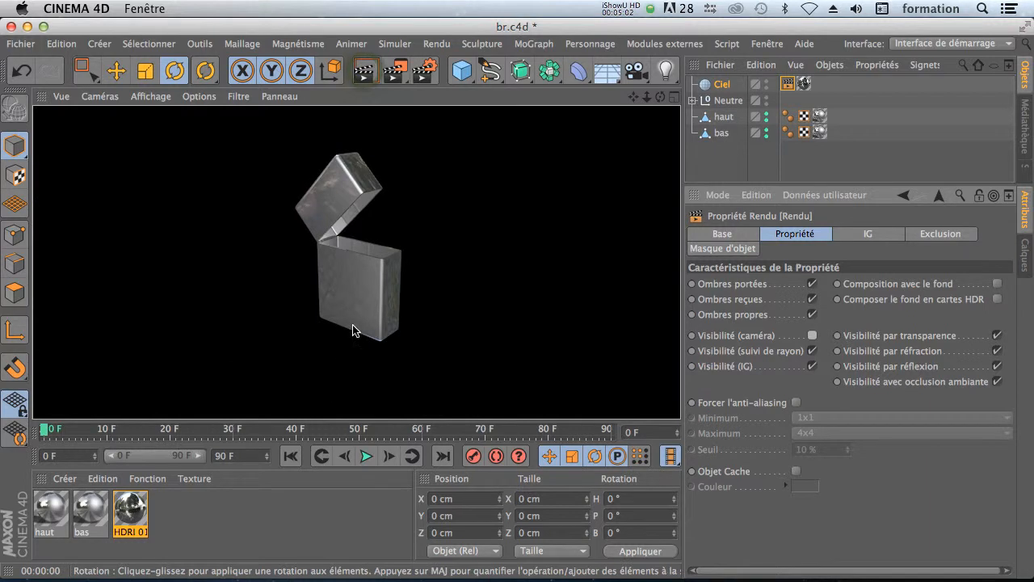